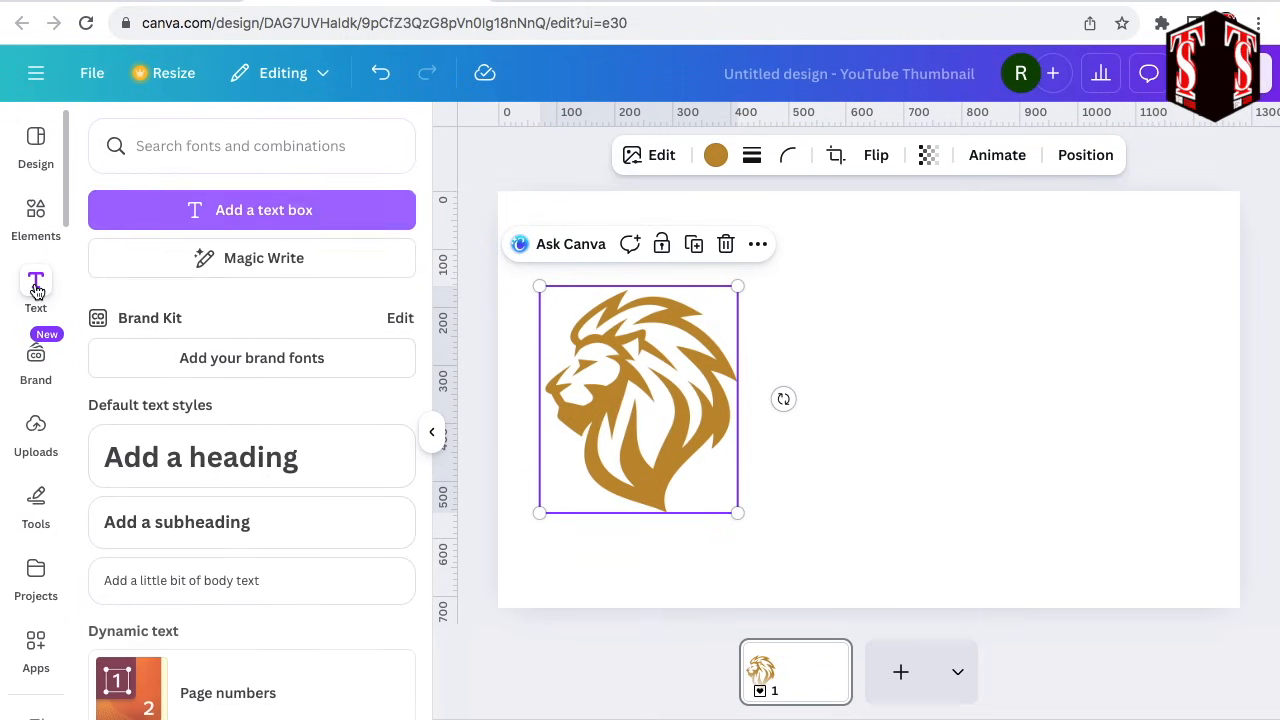
# Step: Add a heading reading "WELCOME" and set its font to Droid Serif Bold
pyautogui.click(198, 460)
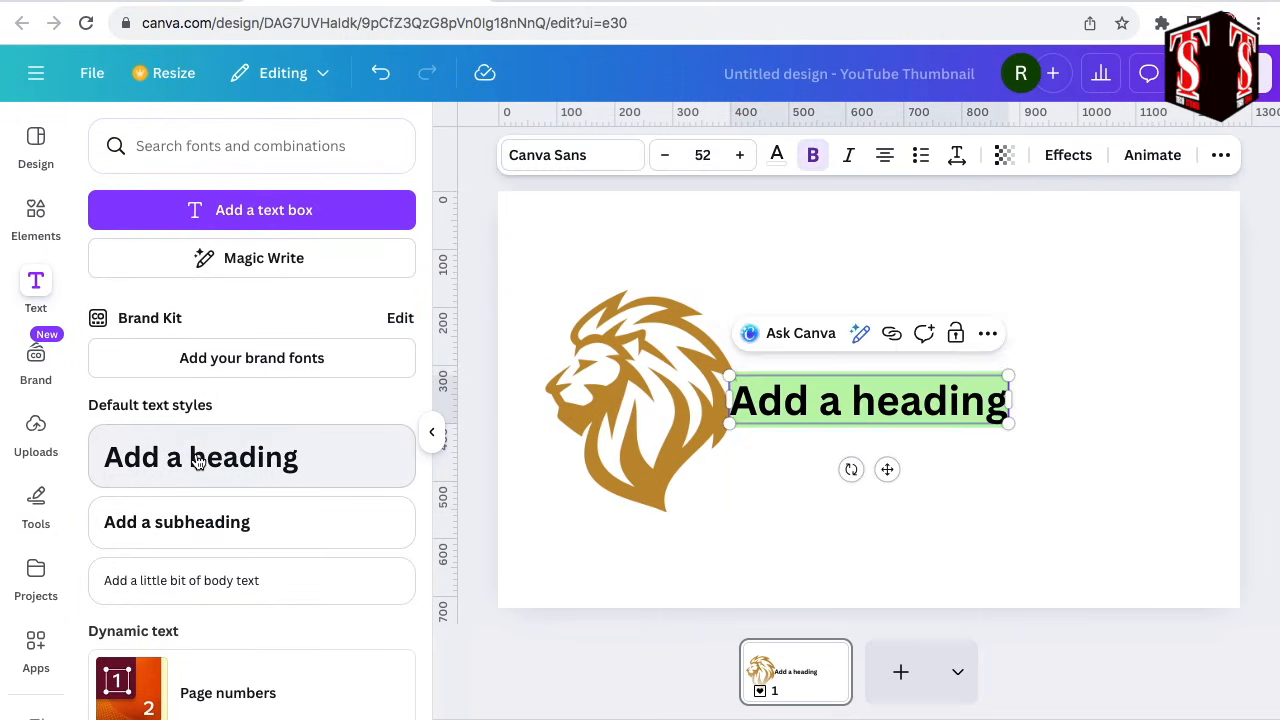
pyautogui.write('WELCOME')
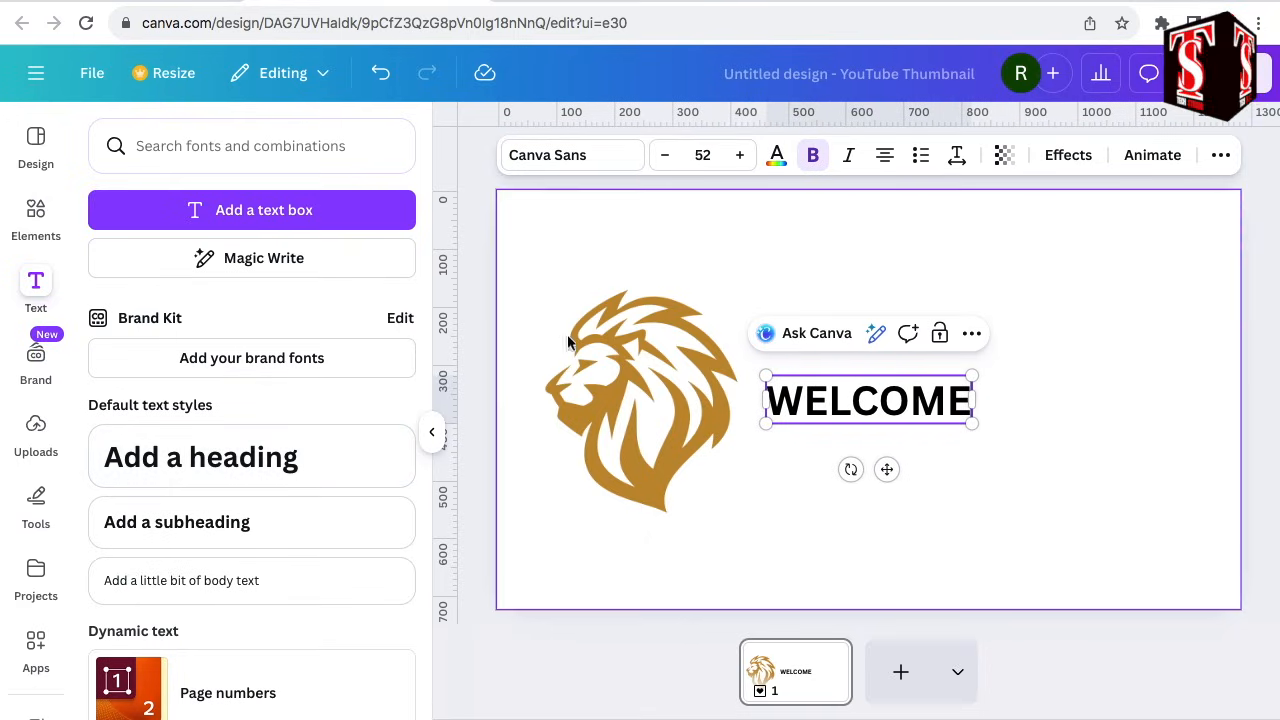
pyautogui.click(557, 158)
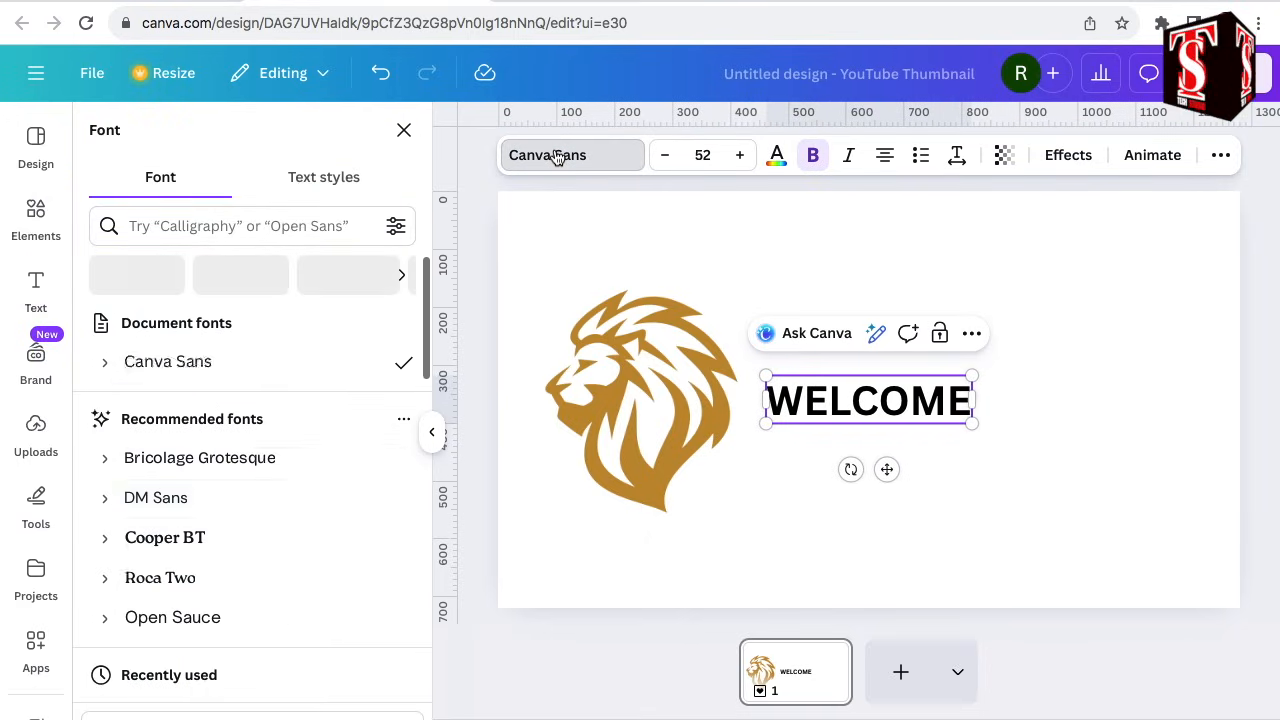
pyautogui.scroll(-5, 272, 440)
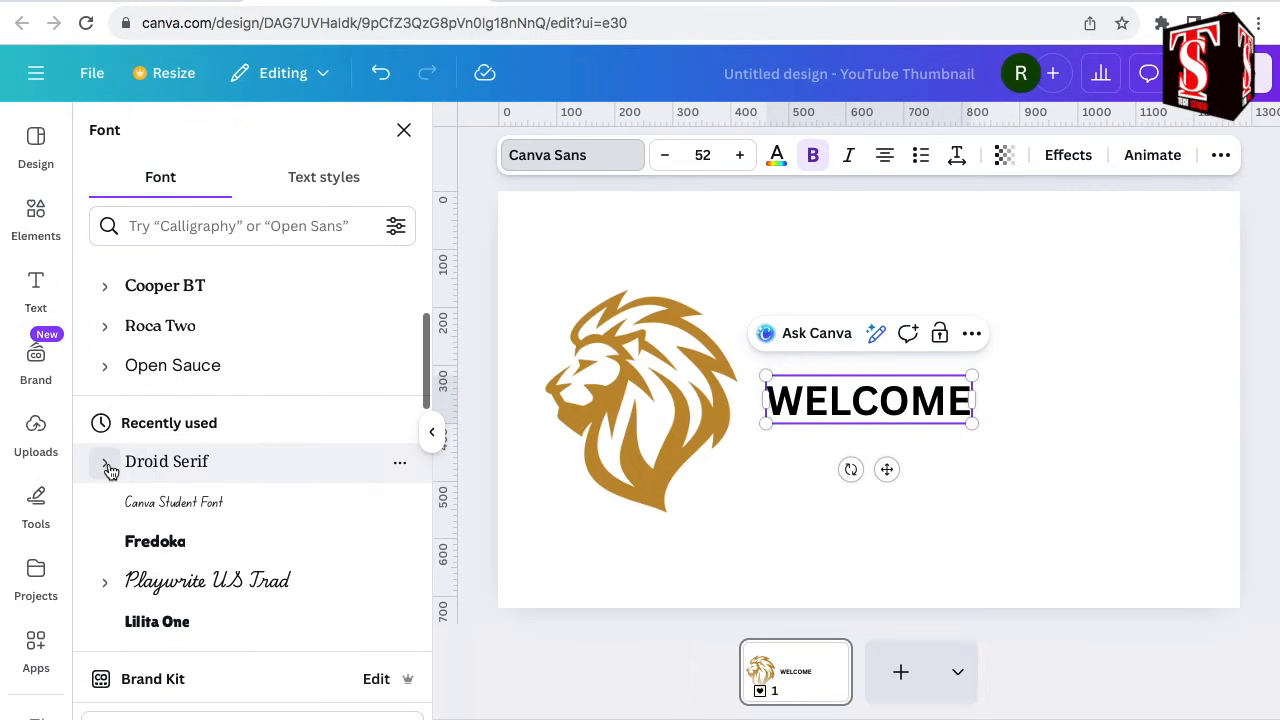
pyautogui.click(107, 465)
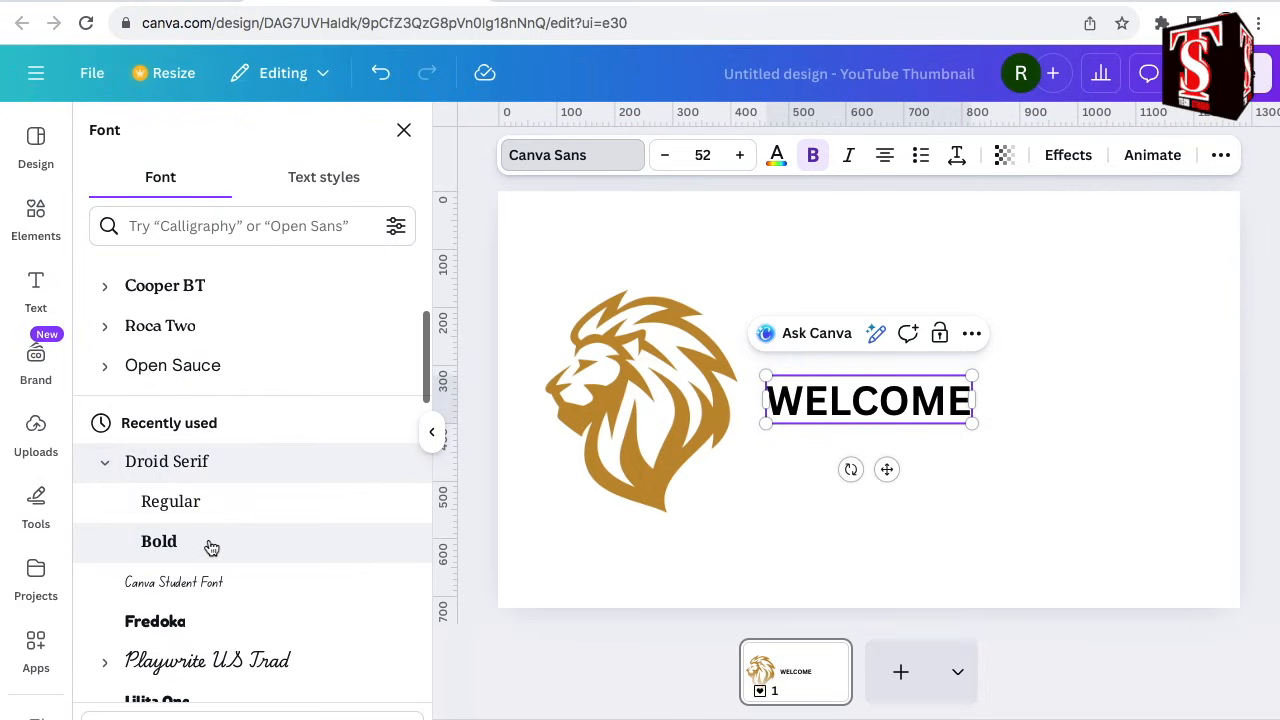
pyautogui.click(159, 541)
# Step: Enlarge the WELCOME heading to about size 113 and move it up beside the top of the lion
pyautogui.moveTo(978, 375); pyautogui.dragTo(1167, 292)
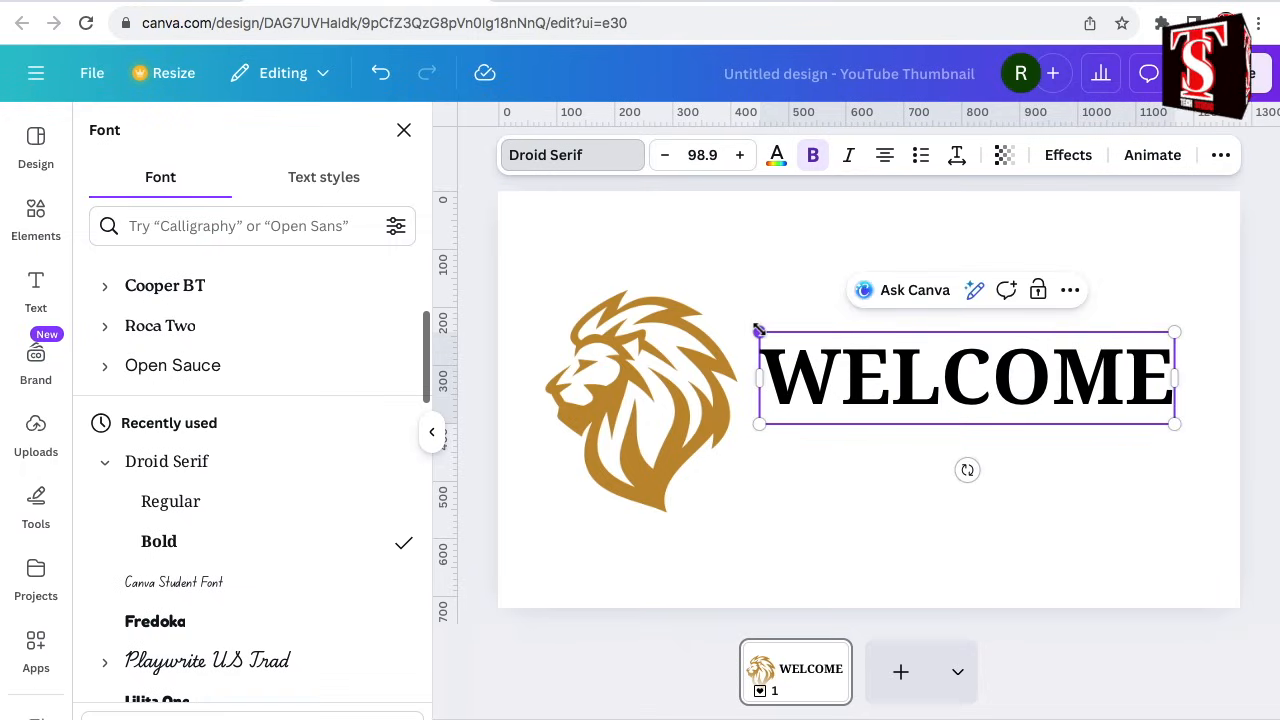
pyautogui.moveTo(759, 332); pyautogui.dragTo(717, 318)
pyautogui.click(920, 462)
pyautogui.moveTo(943, 377); pyautogui.dragTo(934, 329)
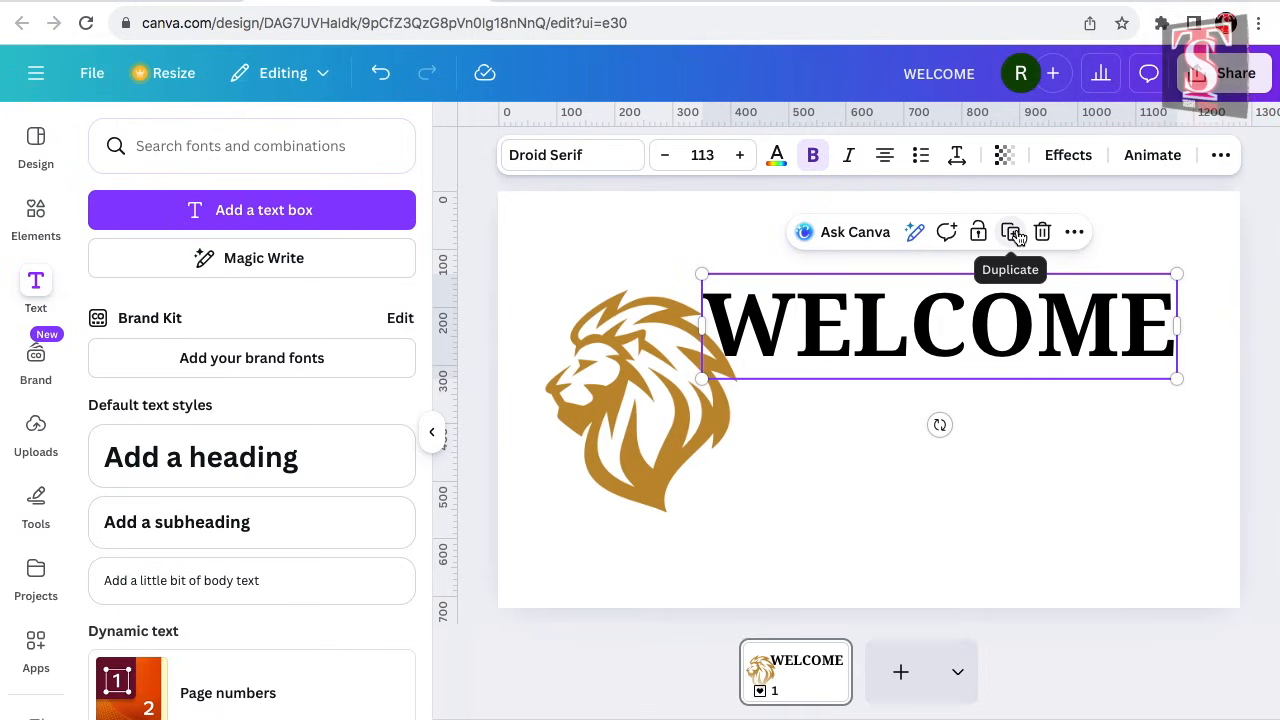
# Step: Duplicate the WELCOME heading, place the copy directly beneath it and change its text to "TO THE"
pyautogui.click(1012, 233)
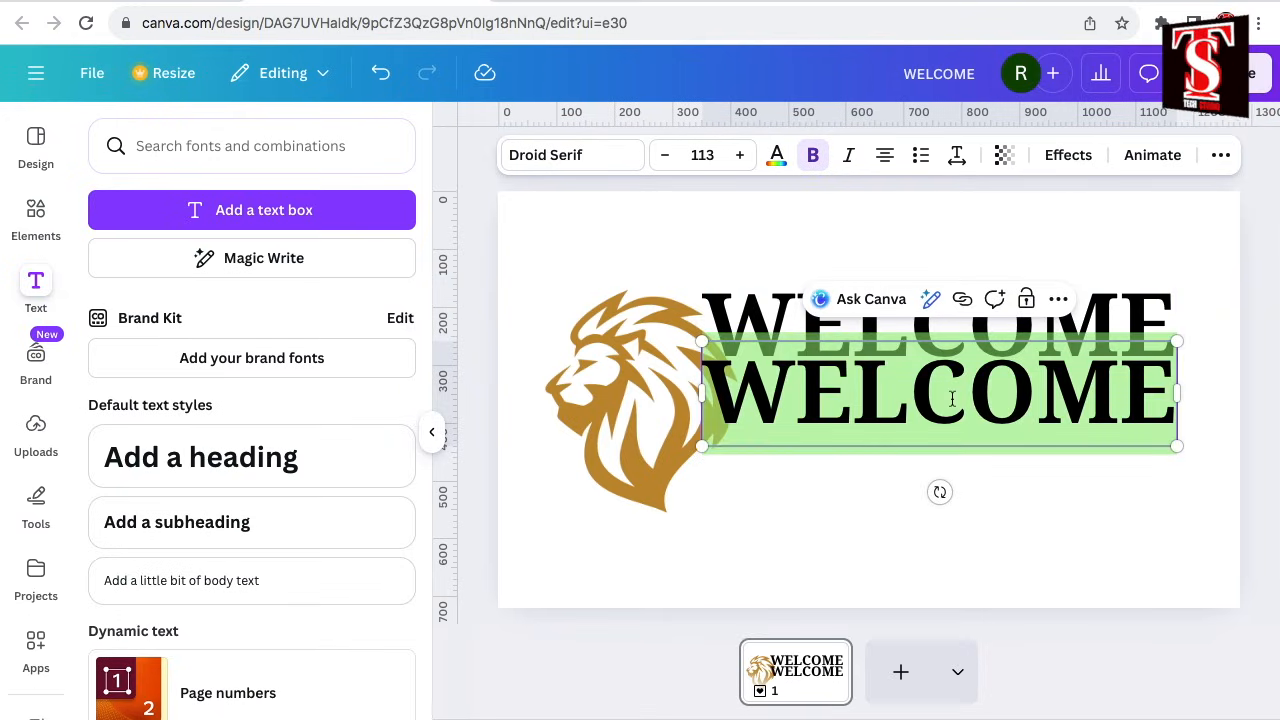
pyautogui.write('T')
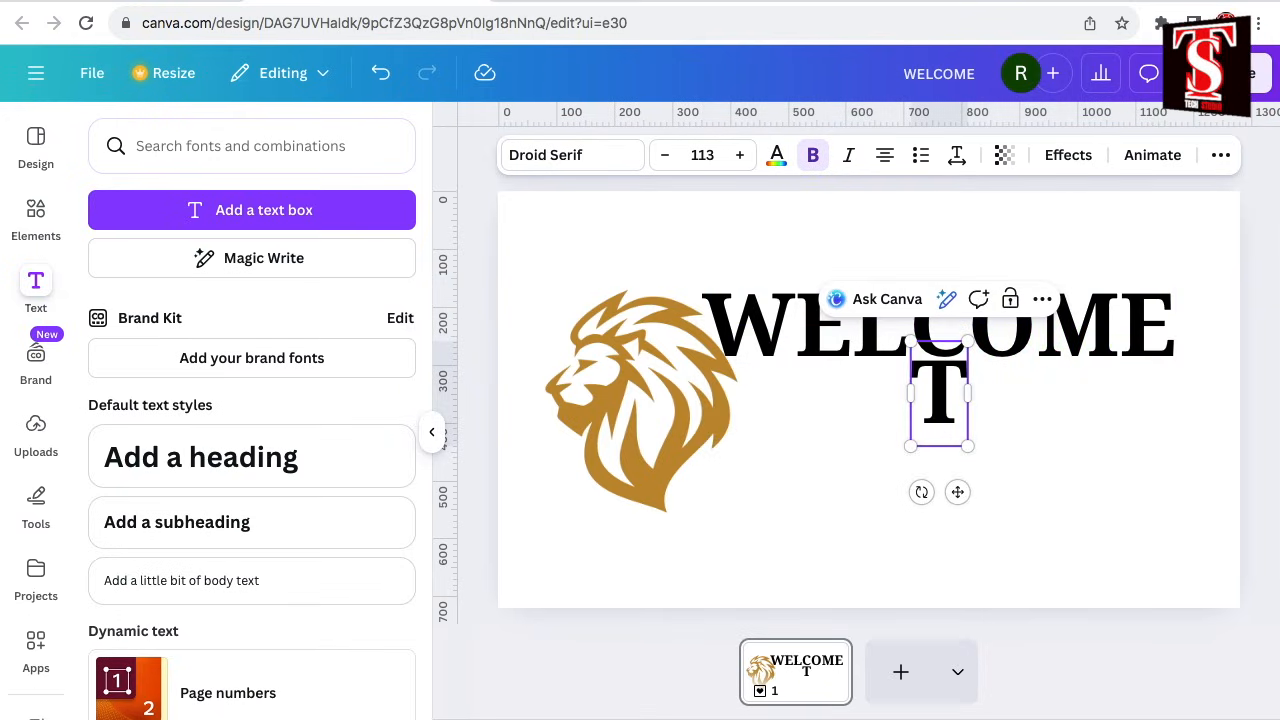
pyautogui.write('O THE')
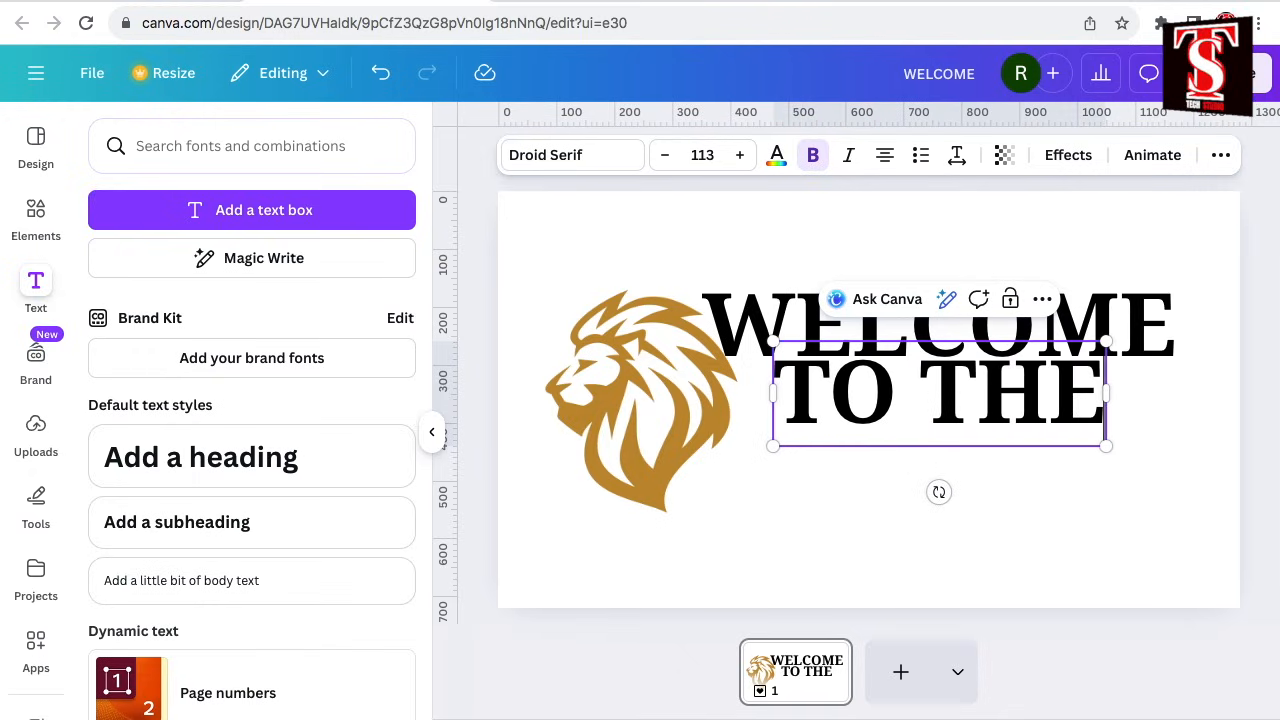
pyautogui.click(1012, 234)
pyautogui.moveTo(996, 418)
pyautogui.mouseDown()
pyautogui.moveTo(980, 417)
pyautogui.moveTo(993, 420)
pyautogui.mouseUp()
# Step: Duplicate the WELCOME heading again, place the copy below "TO THE" and change its text to "RAJPUT HOUSE"
pyautogui.click(1003, 325)
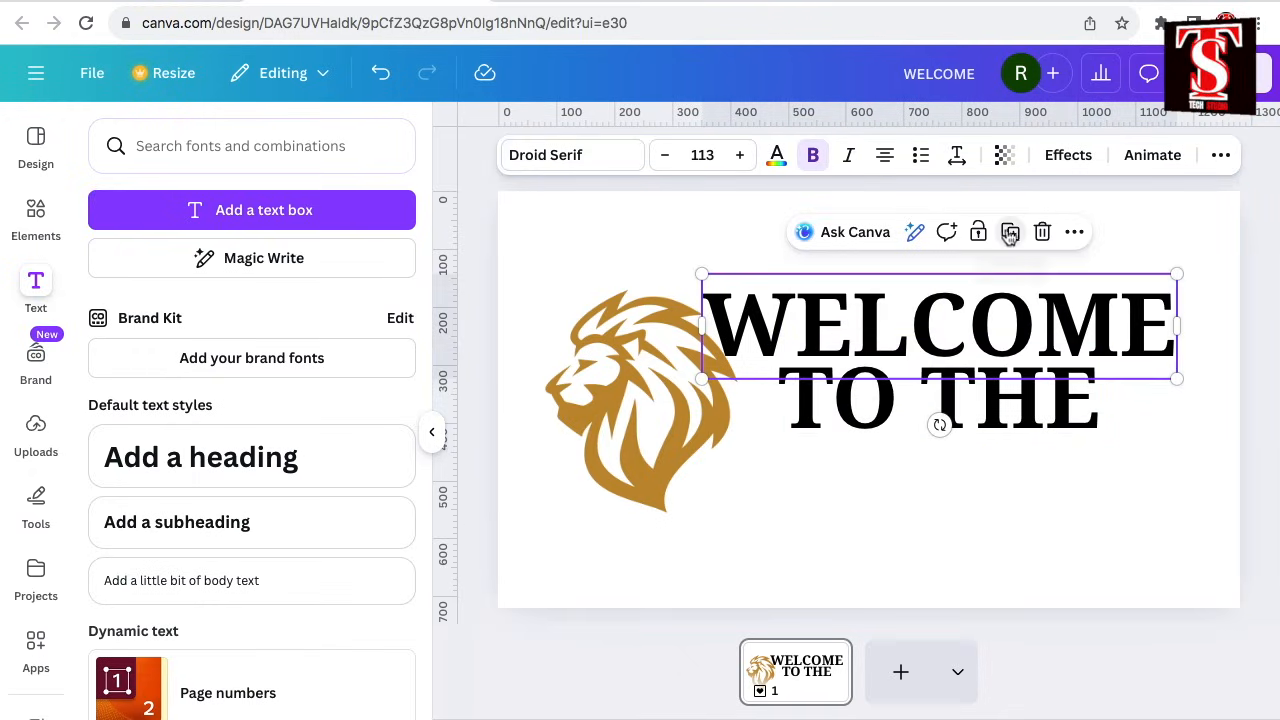
pyautogui.click(1011, 233)
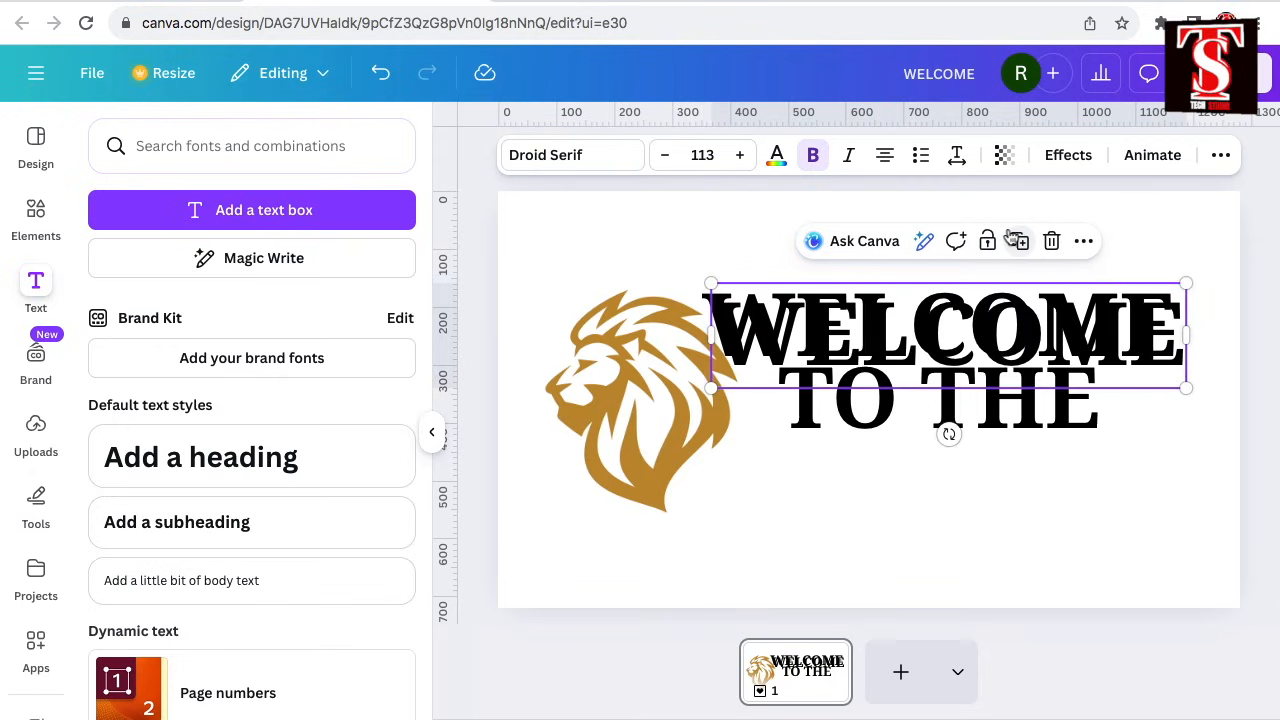
pyautogui.moveTo(933, 320); pyautogui.dragTo(923, 469)
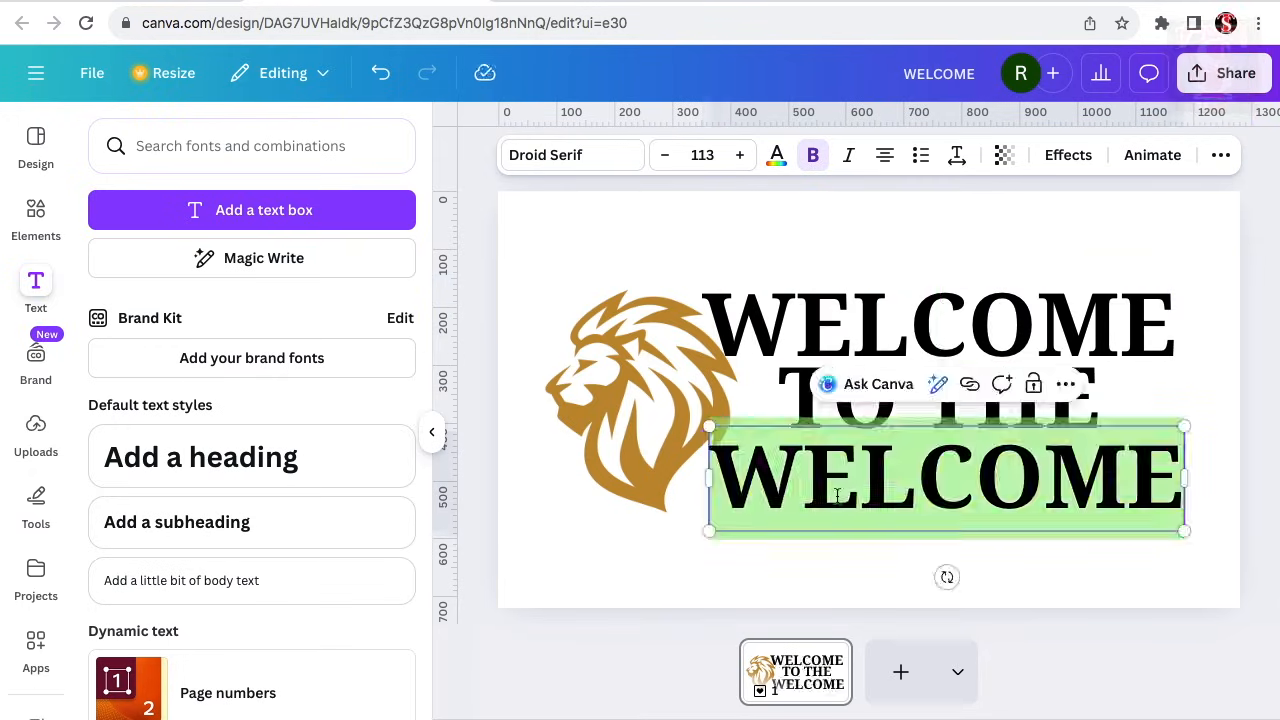
pyautogui.write('RAJ')
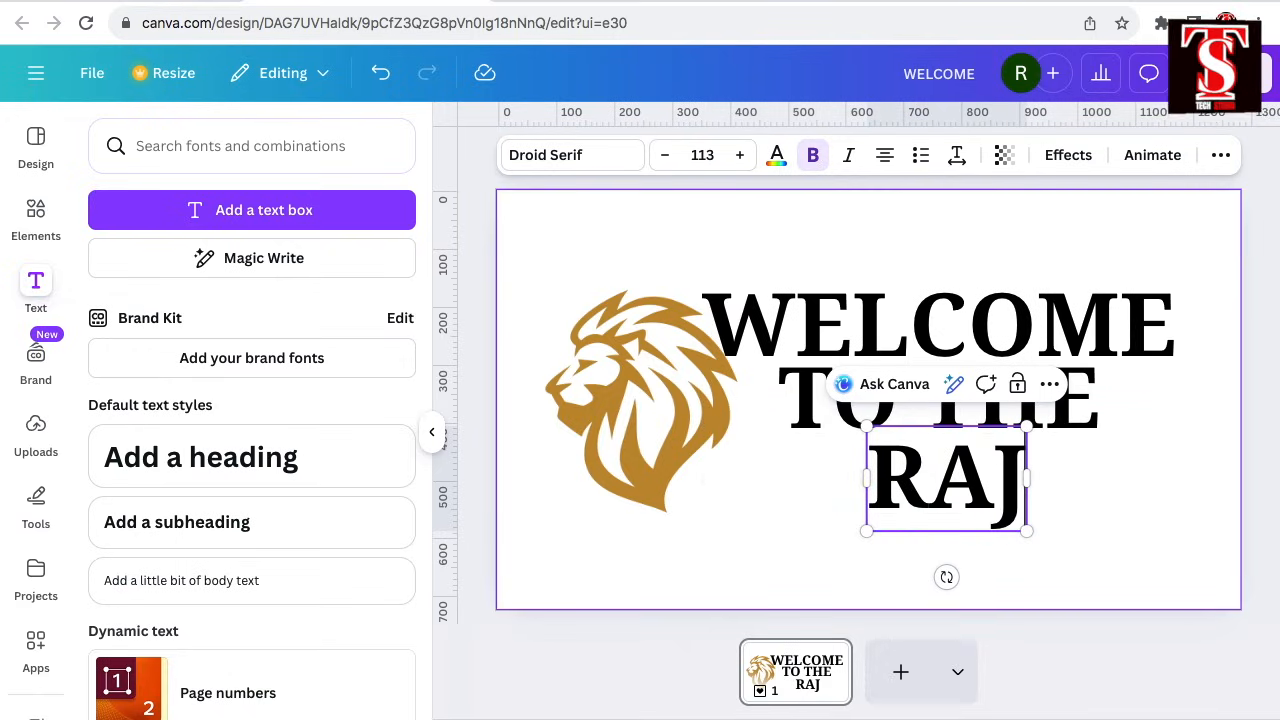
pyautogui.write('PUT HOUSE')
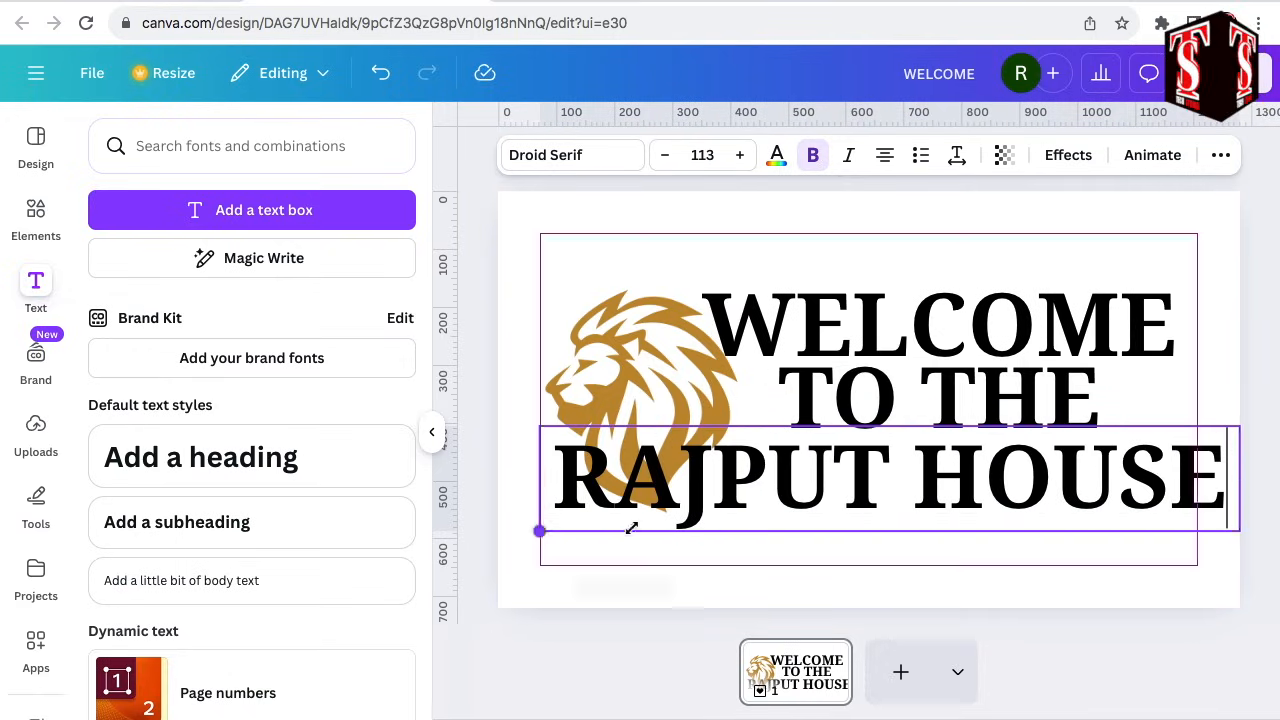
# Step: Shrink the RAJPUT HOUSE line to about size 88.4 and arrange the lion and the three stacked text lines across the page
pyautogui.moveTo(539, 531); pyautogui.dragTo(692, 508)
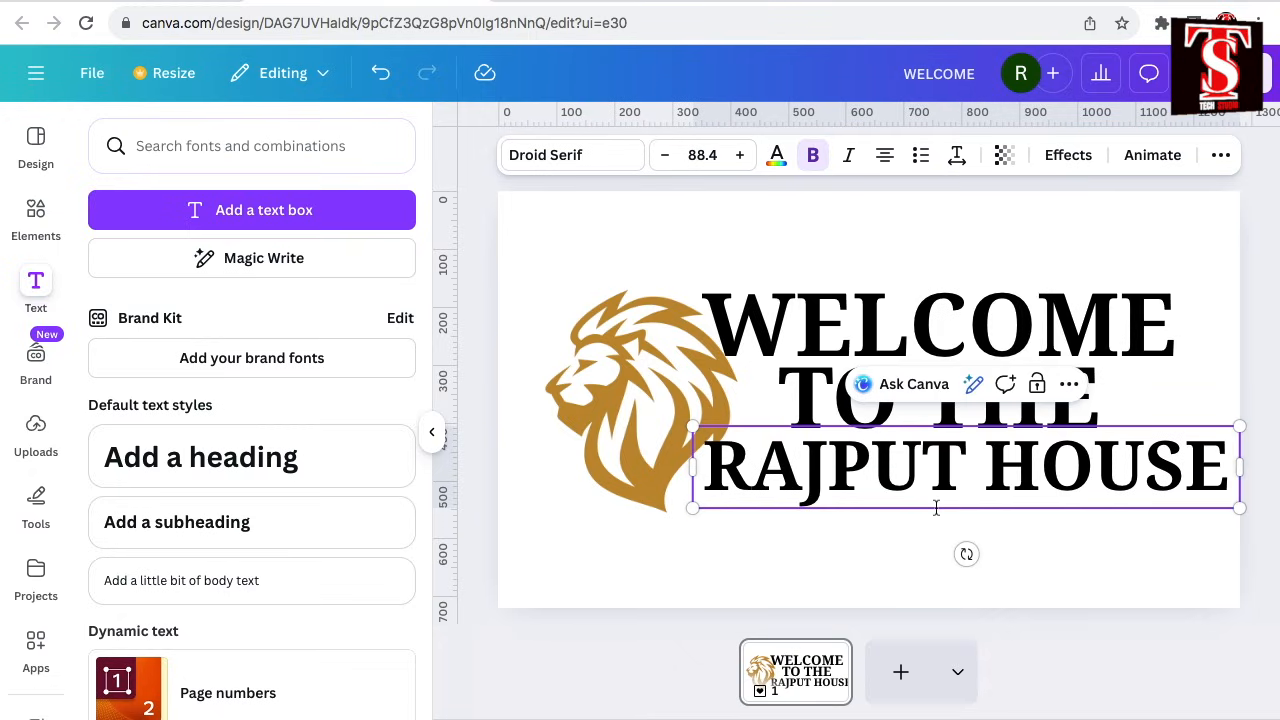
pyautogui.moveTo(936, 508); pyautogui.dragTo(1008, 482)
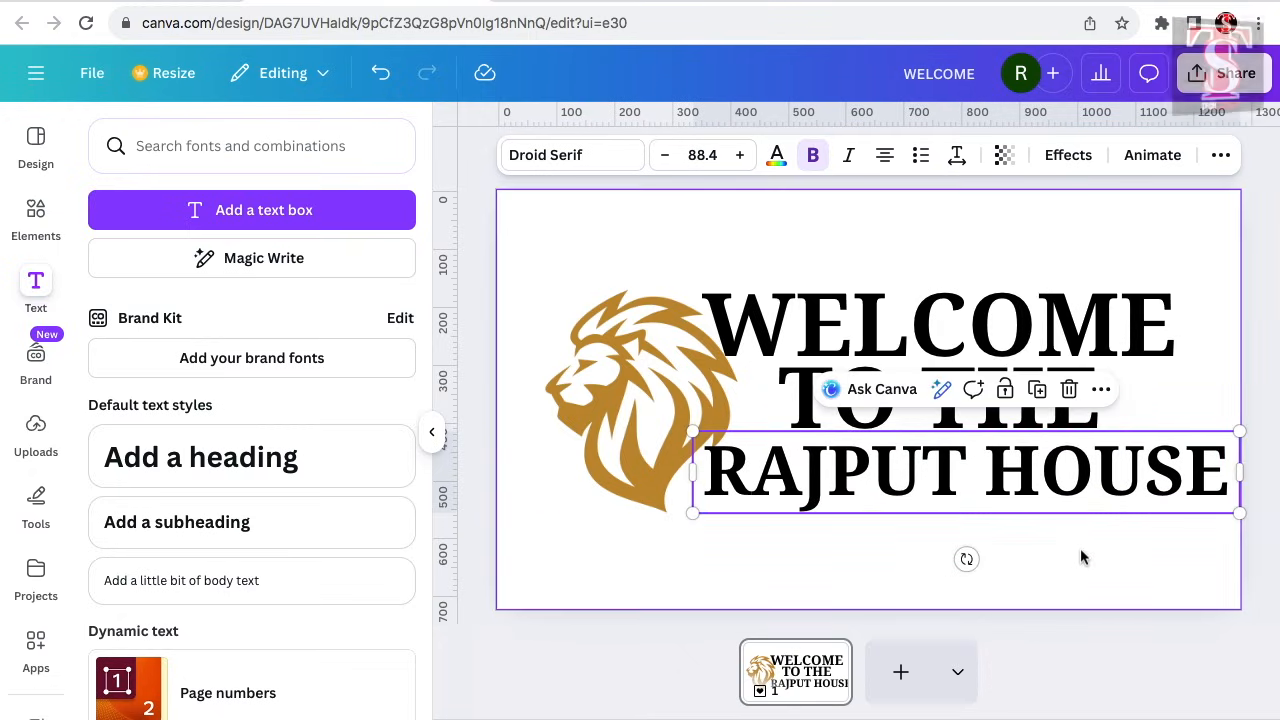
pyautogui.click(985, 405)
pyautogui.click(545, 241)
pyautogui.moveTo(544, 235); pyautogui.dragTo(1193, 572)
pyautogui.moveTo(1000, 408); pyautogui.dragTo(980, 404)
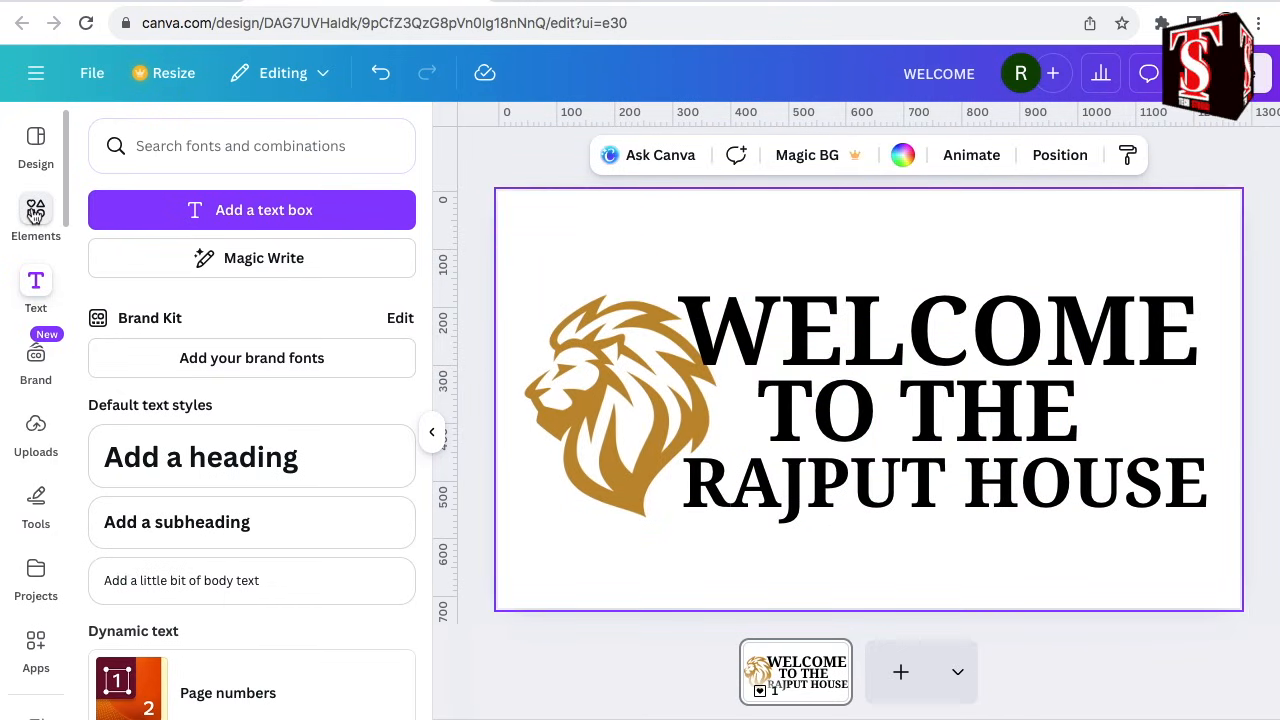
# Step: Search the elements for "dark wooden texture", limit the results to photos and add the free light-brown wood grain photo to the page
pyautogui.click(35, 215)
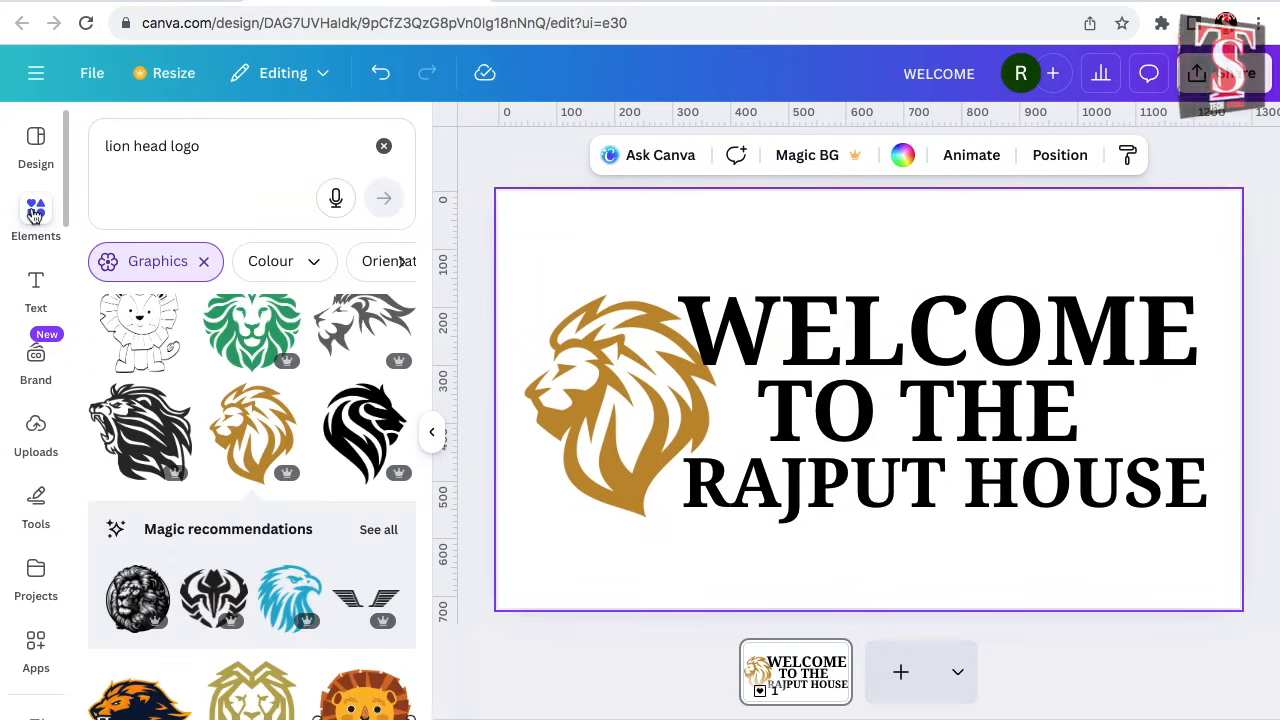
pyautogui.click(383, 146)
pyautogui.write('dark wooden texture')
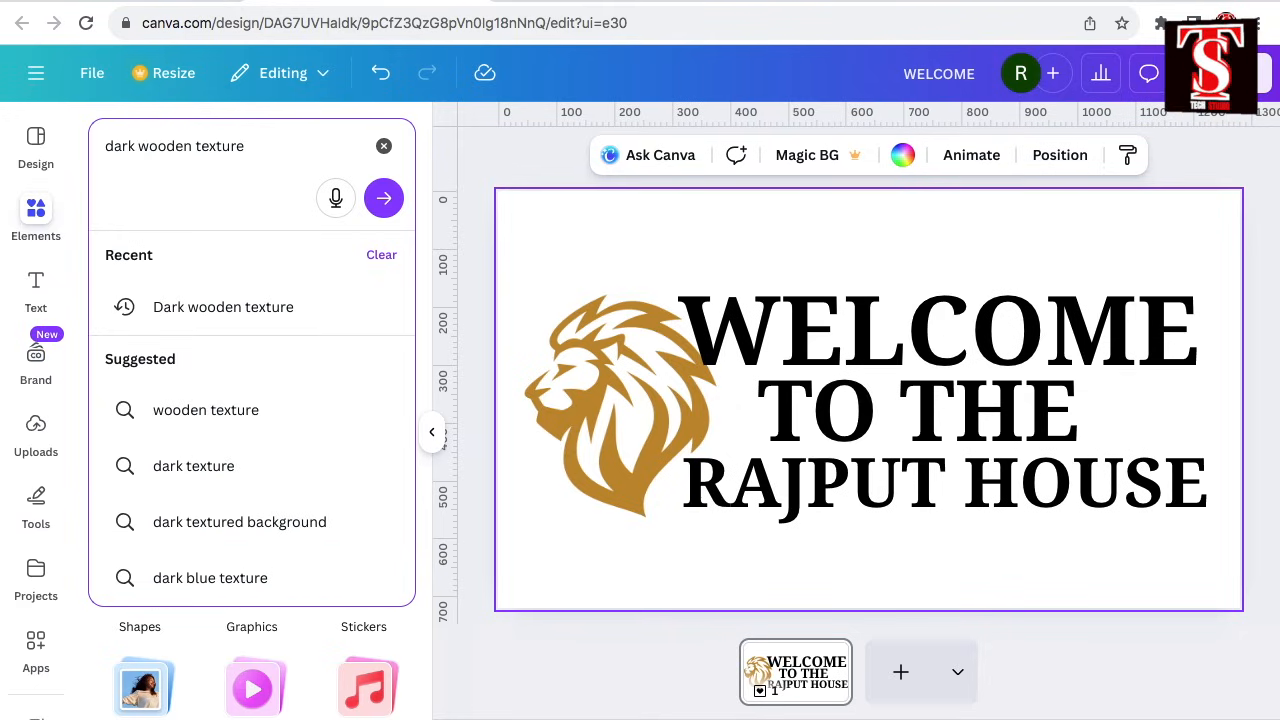
pyautogui.press('Return')
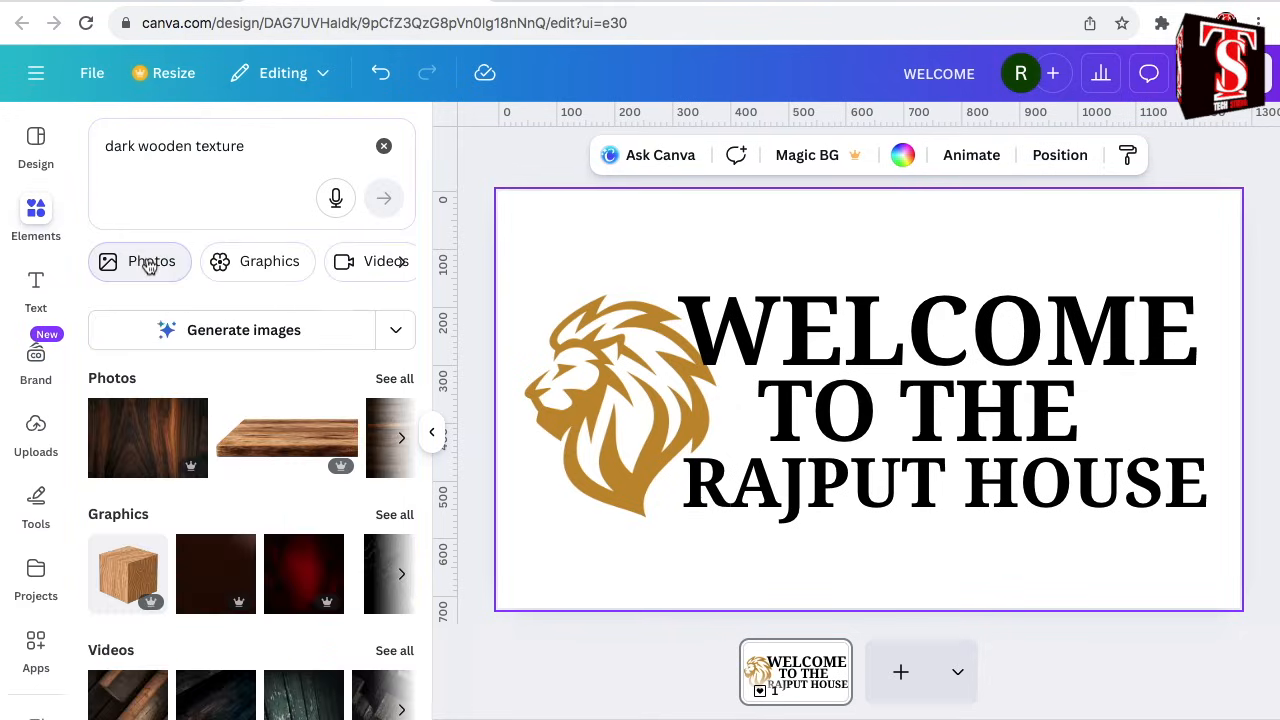
pyautogui.click(148, 262)
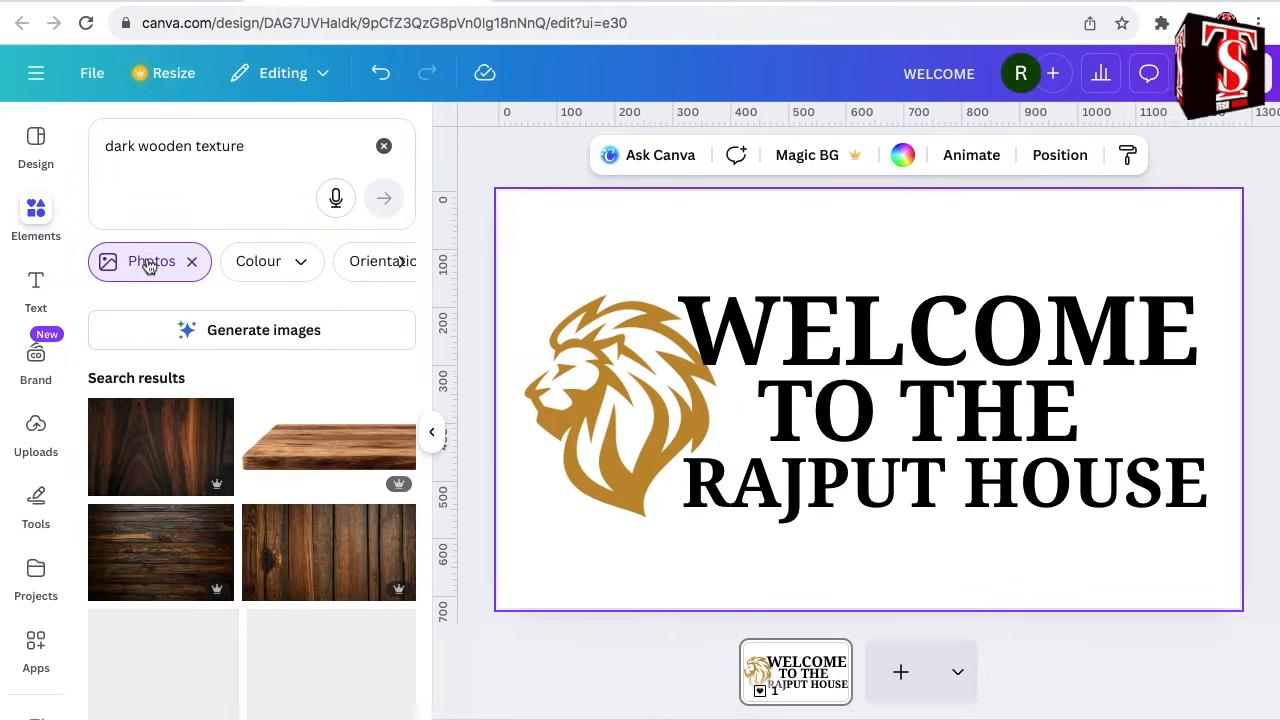
pyautogui.scroll(-3, 398, 350)
pyautogui.click(398, 350)
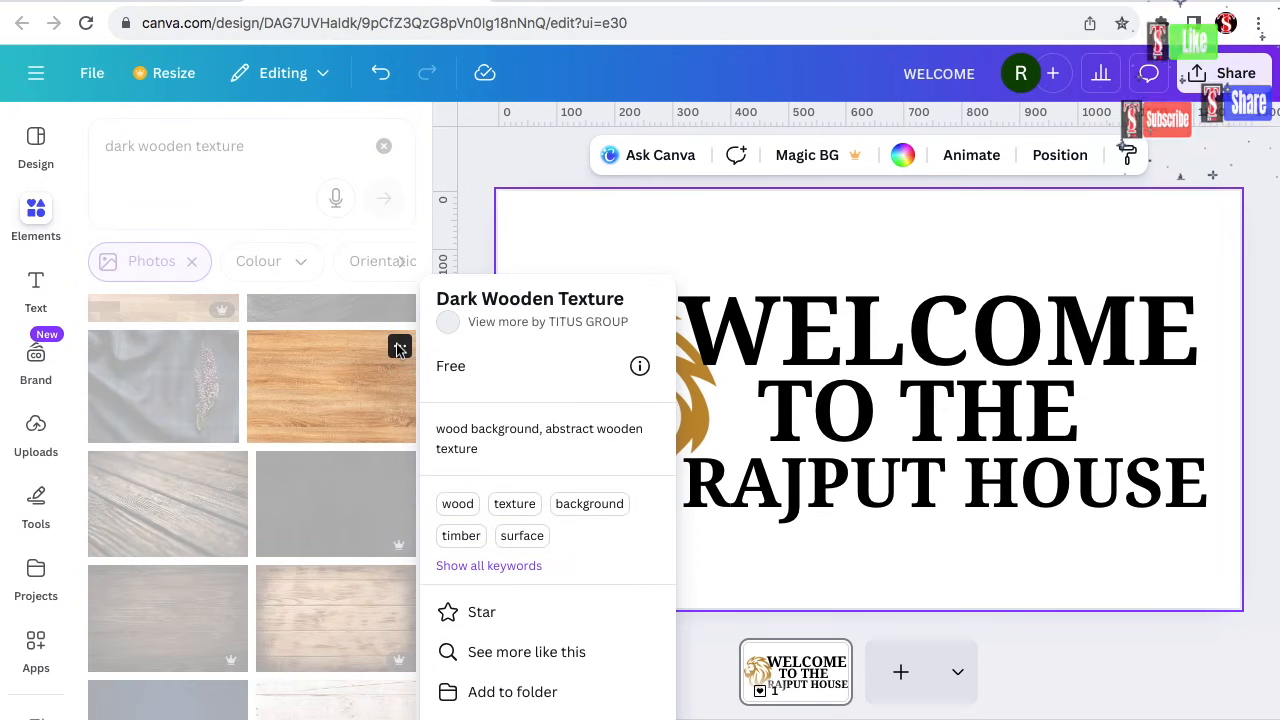
pyautogui.click(338, 381)
pyautogui.click(338, 381)
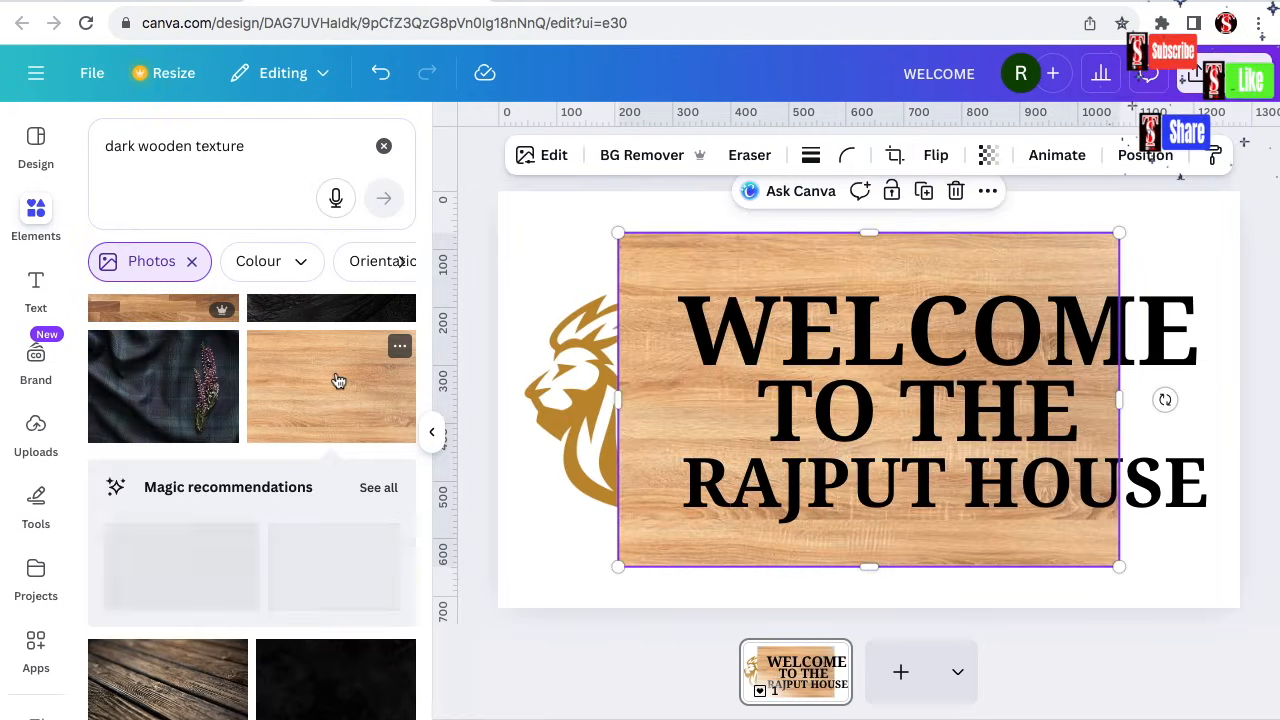
# Step: Widen the wood photo on both sides to span nearly the full page width and send it behind the lion and text
pyautogui.moveTo(616, 400); pyautogui.dragTo(514, 410)
pyautogui.moveTo(1120, 400); pyautogui.dragTo(1234, 400)
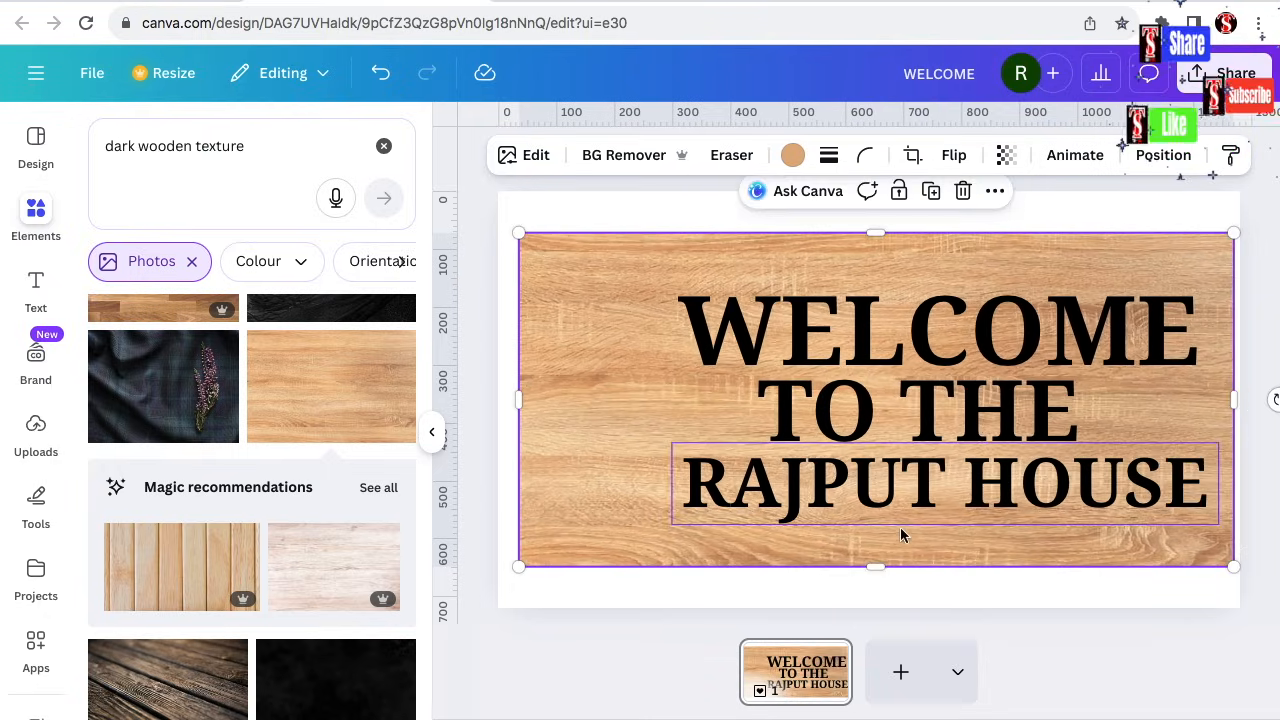
pyautogui.rightClick(647, 390)
pyautogui.moveTo(830, 356)
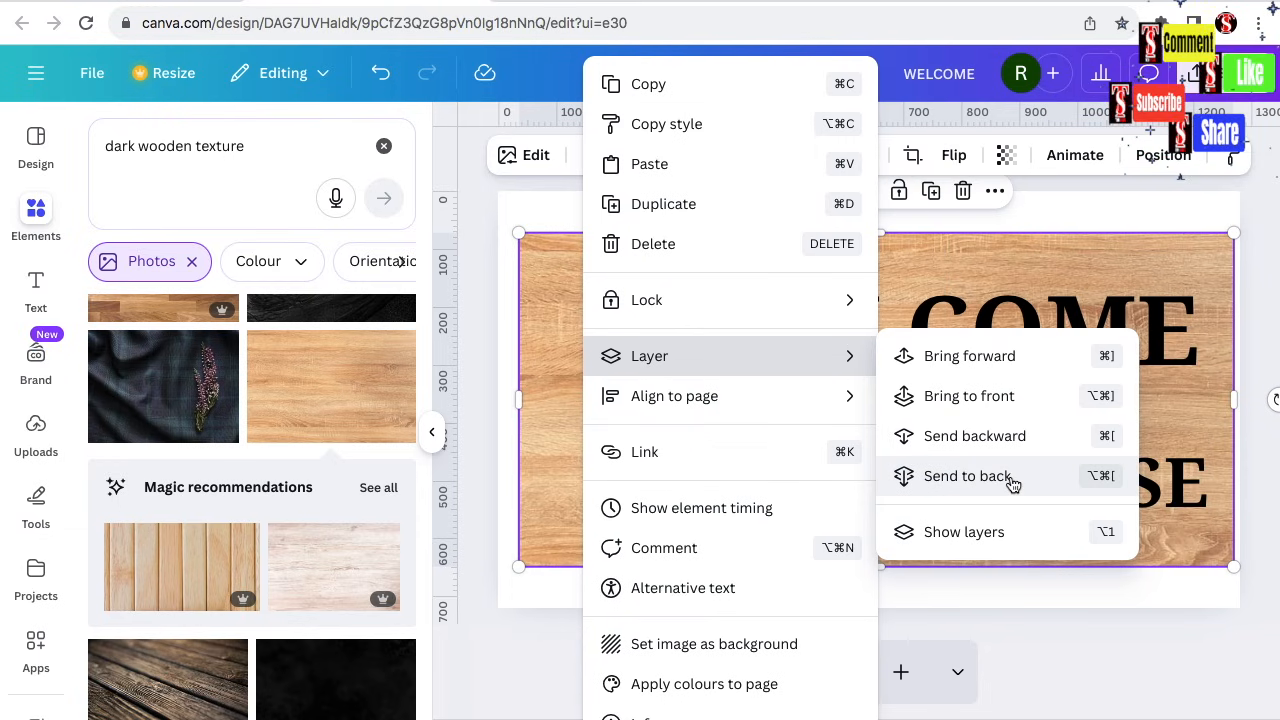
pyautogui.click(1012, 484)
# Step: Apply a custom Duotone effect to the lion graphic with highlights #FFFFFF and shadows #FDF7F7
pyautogui.click(638, 380)
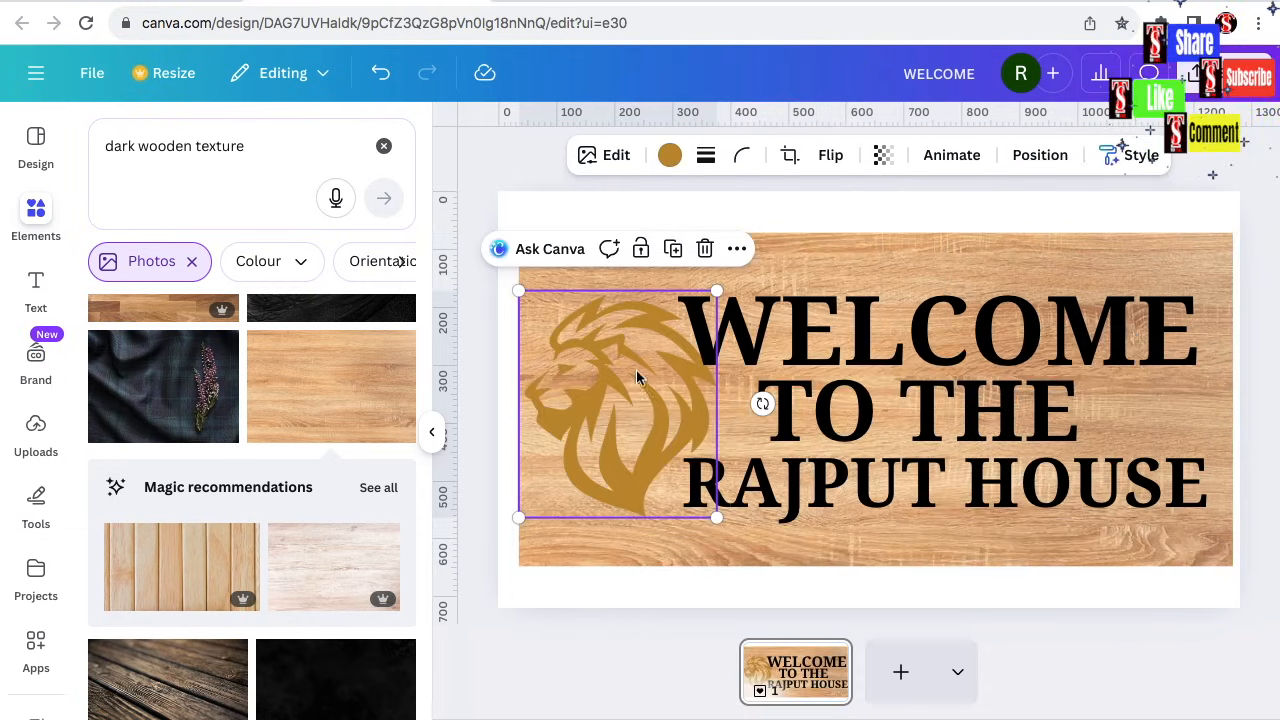
pyautogui.click(617, 161)
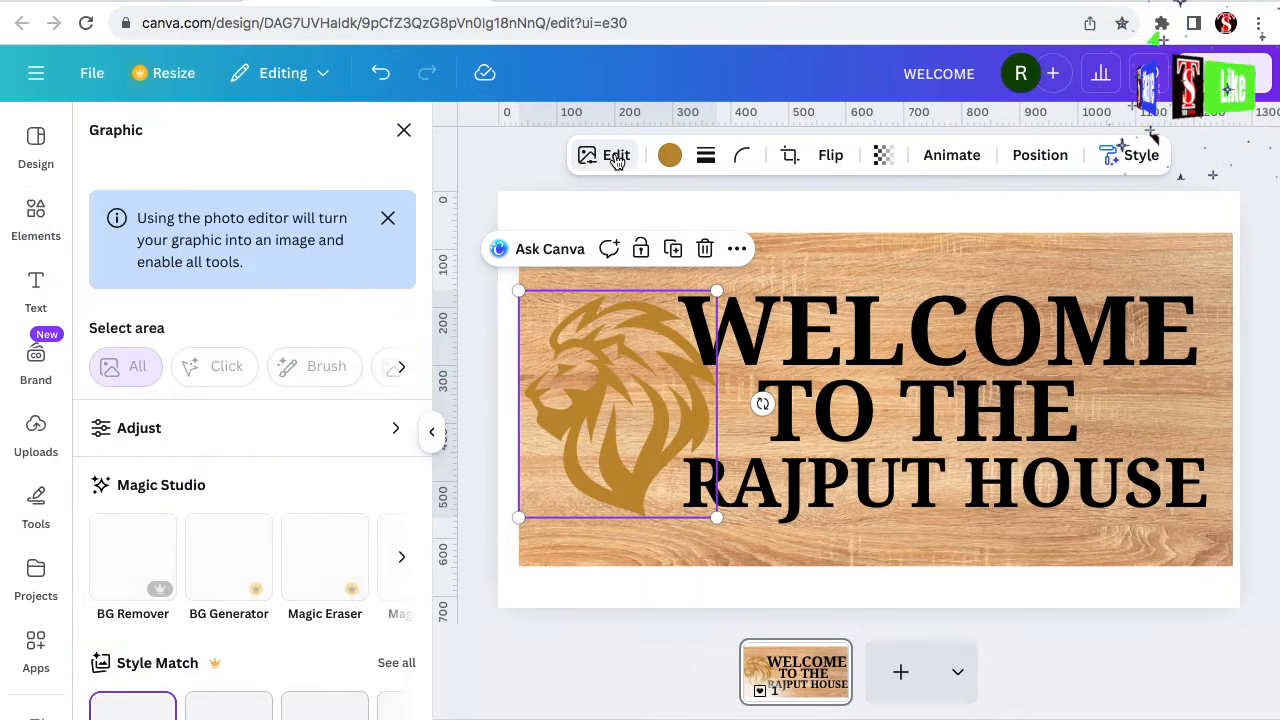
pyautogui.scroll(-5, 236, 517)
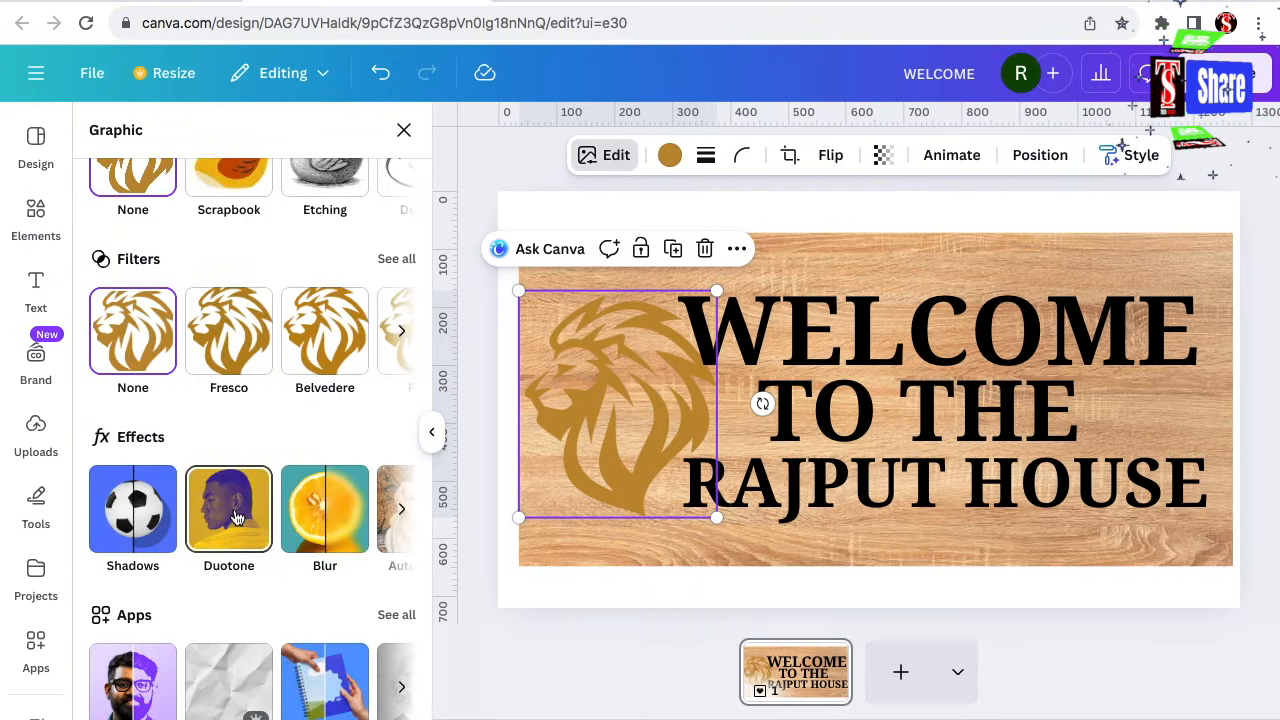
pyautogui.click(236, 517)
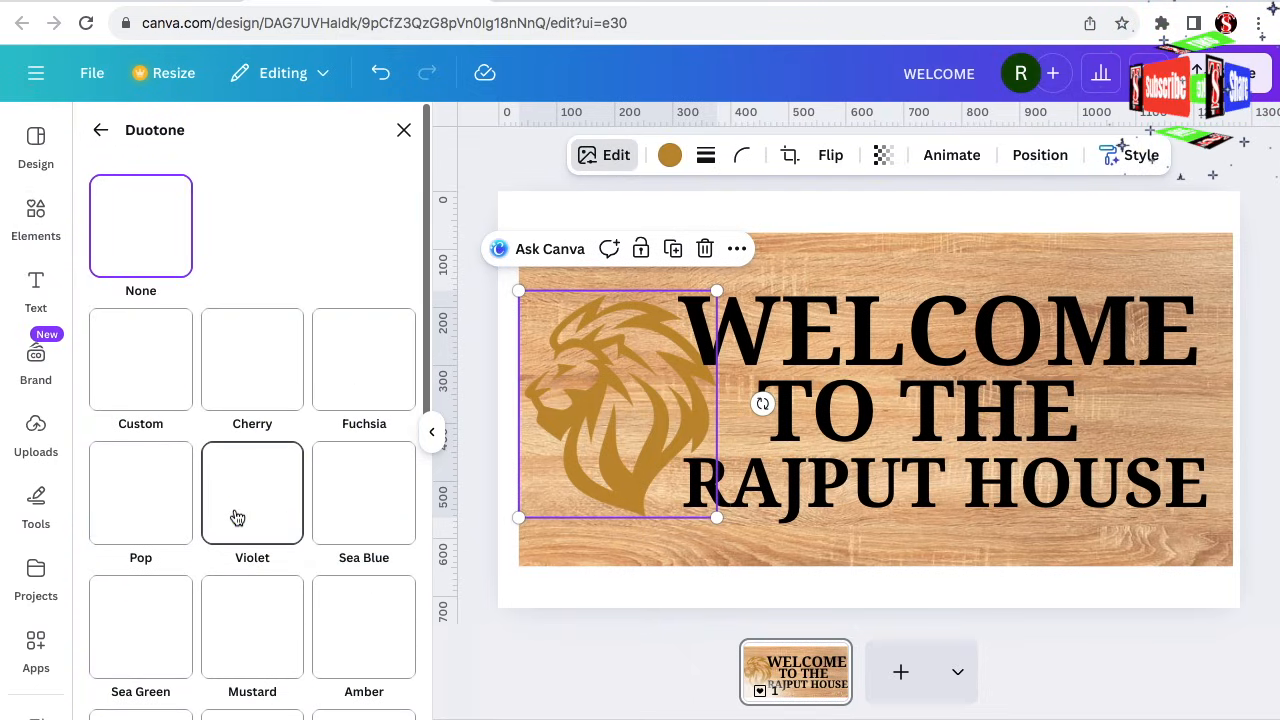
pyautogui.click(155, 362)
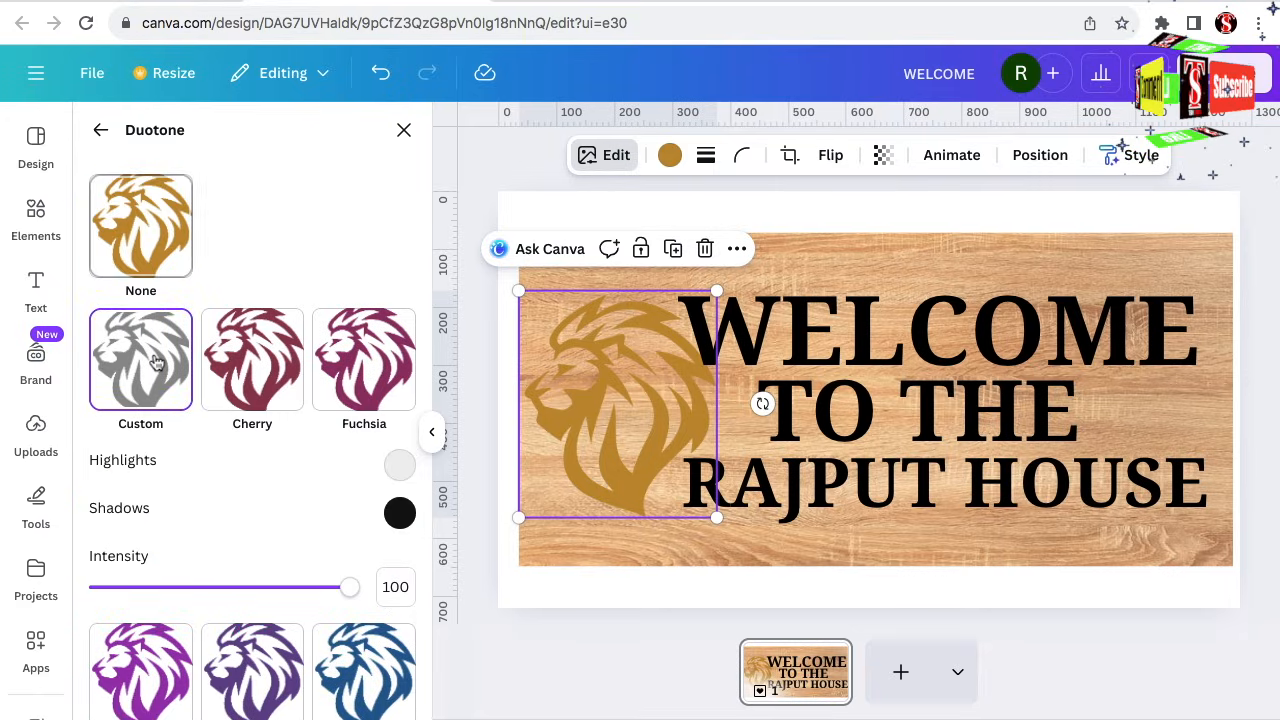
pyautogui.click(401, 468)
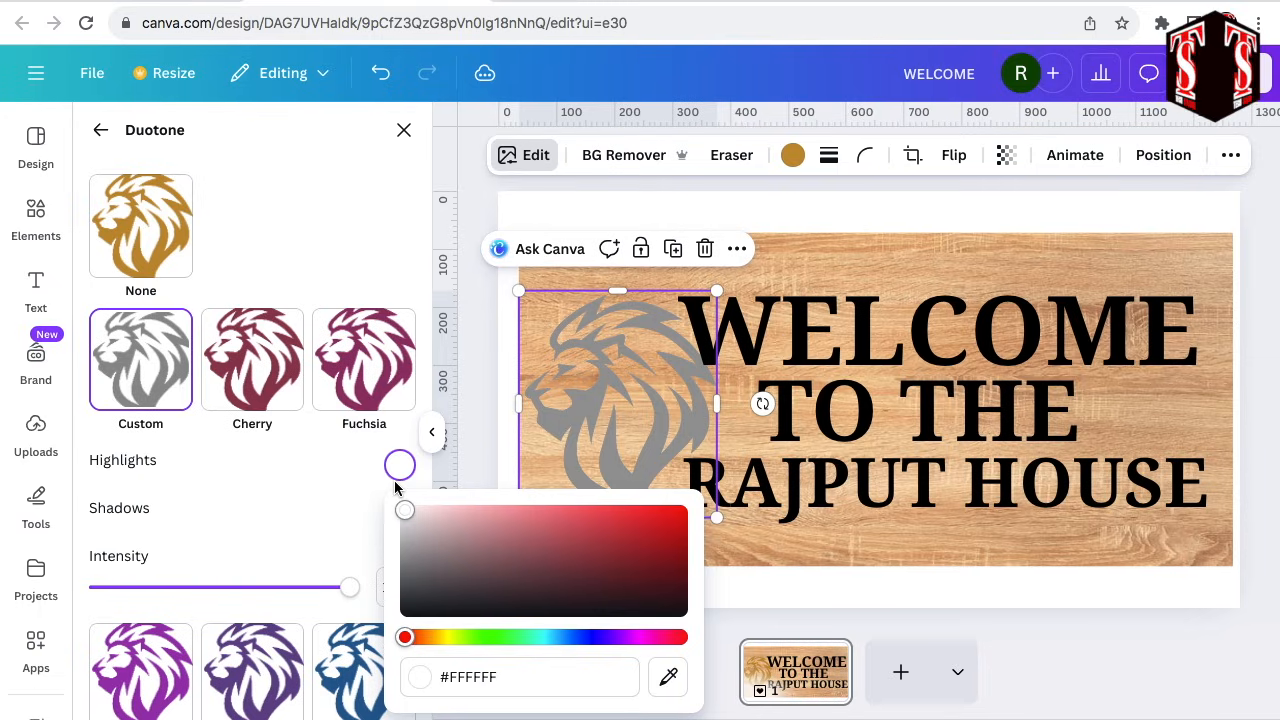
pyautogui.click(397, 478)
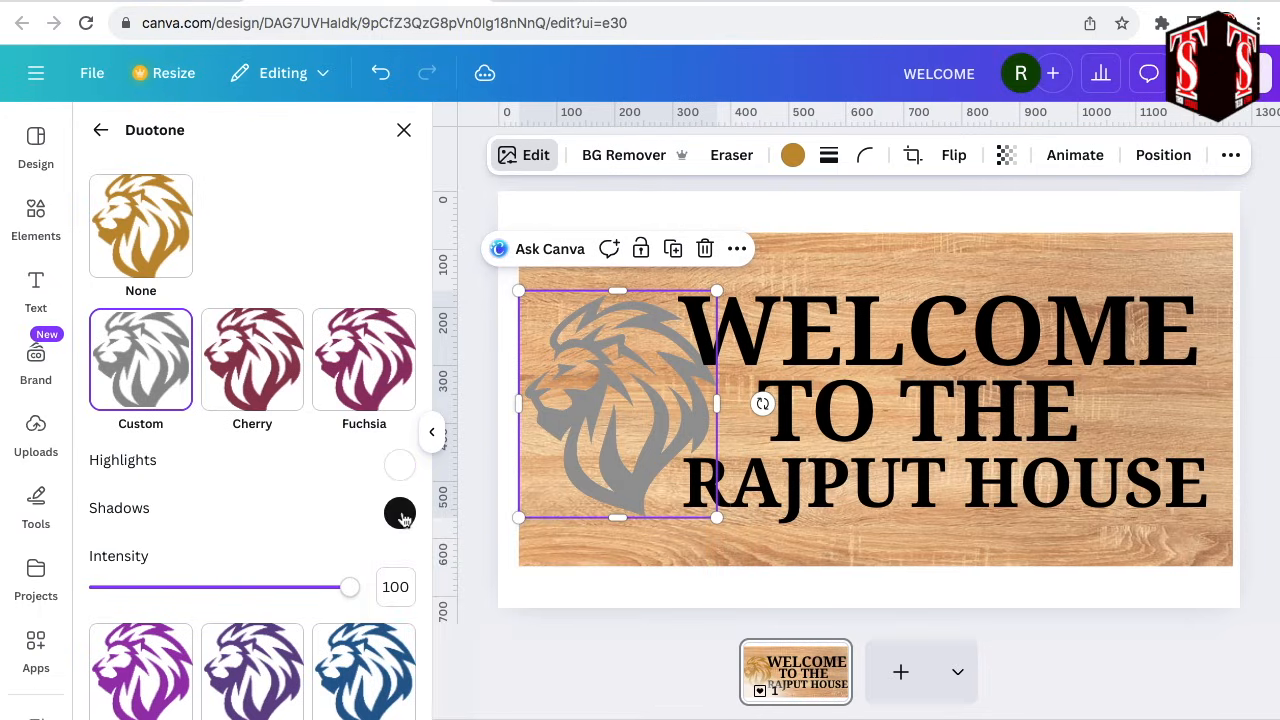
pyautogui.click(400, 514)
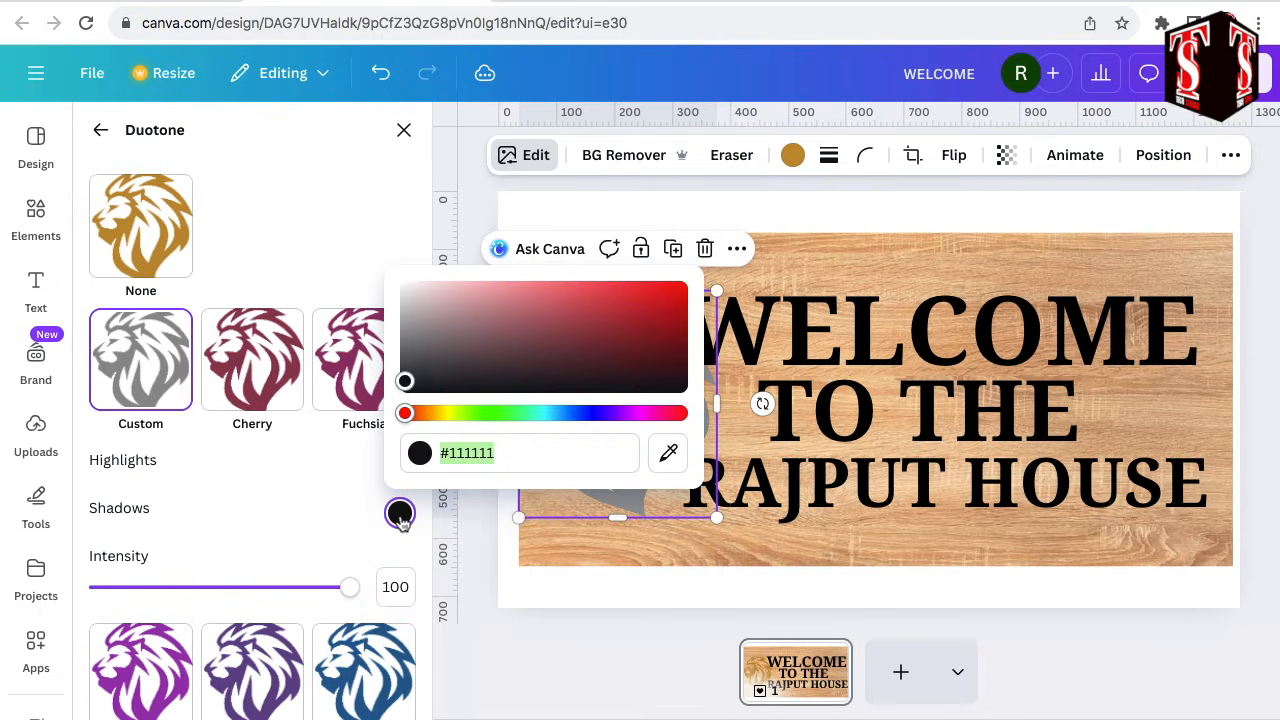
pyautogui.click(409, 288)
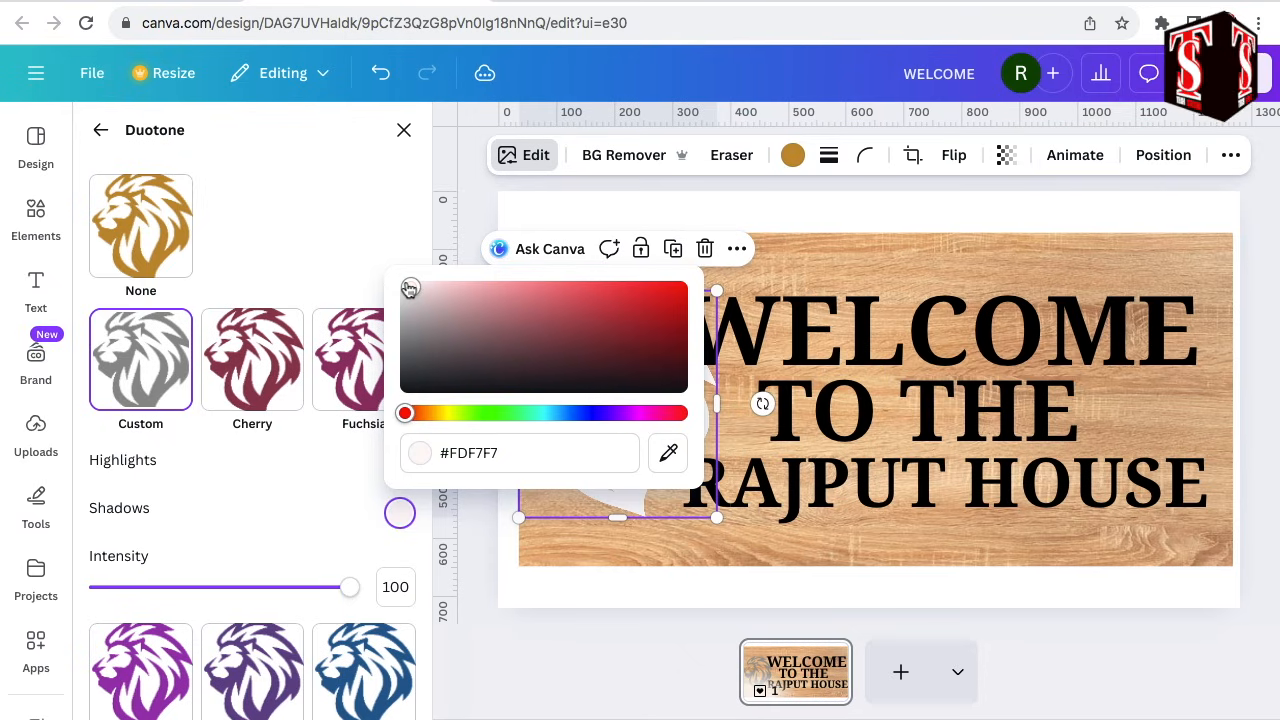
# Step: Recolour all three lines of sign text to white
pyautogui.click(951, 339)
pyautogui.click(951, 339)
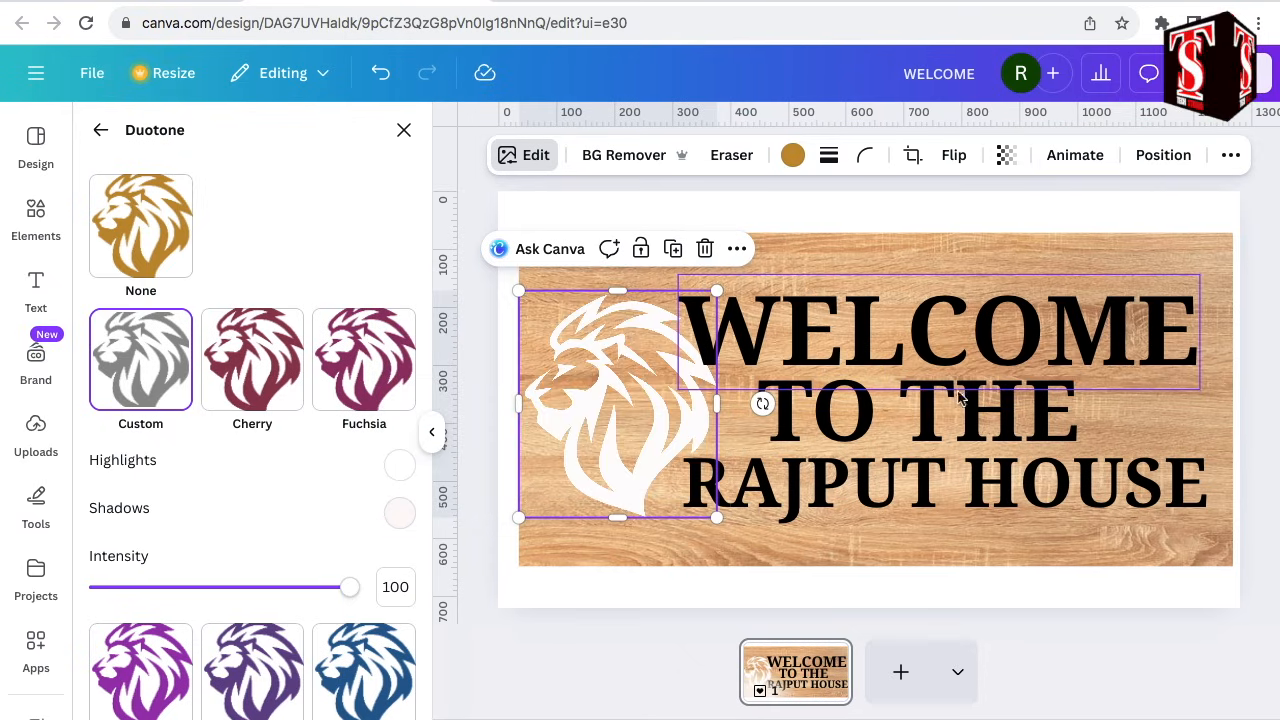
pyautogui.keyDown('shift'); pyautogui.click(957, 417); pyautogui.keyUp('shift')
pyautogui.keyDown('shift'); pyautogui.click(980, 495); pyautogui.keyUp('shift')
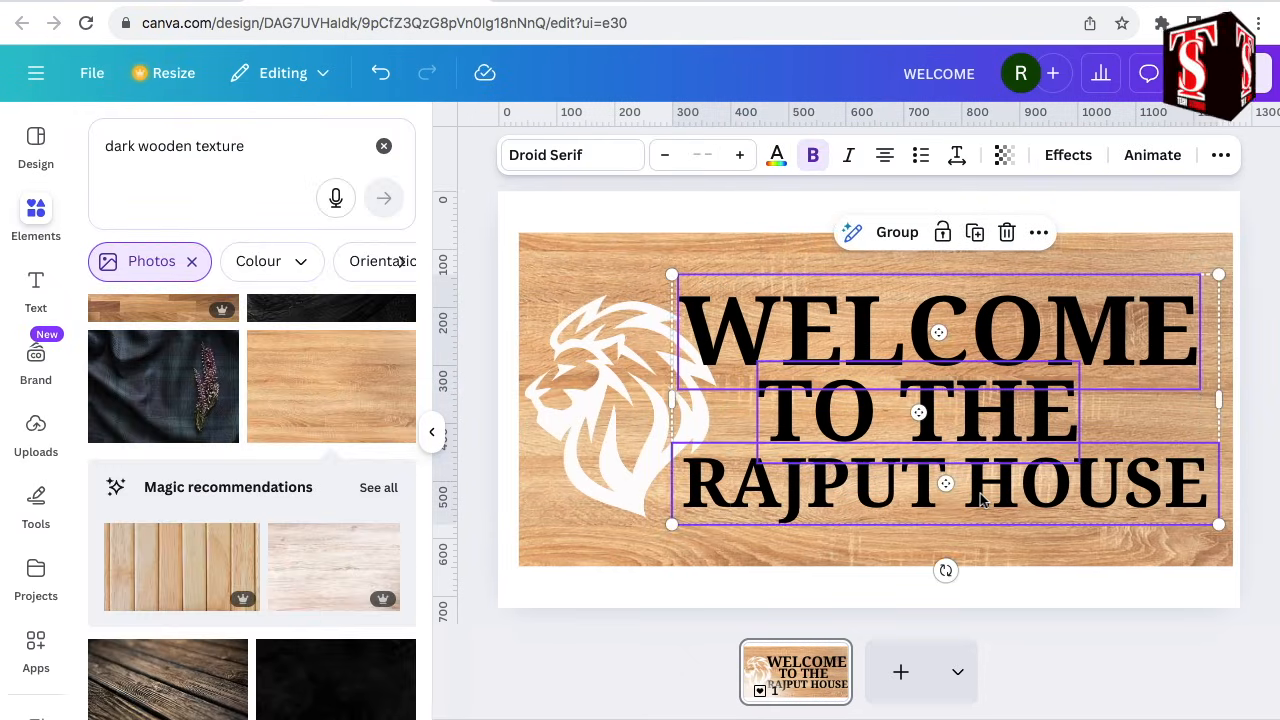
pyautogui.click(777, 156)
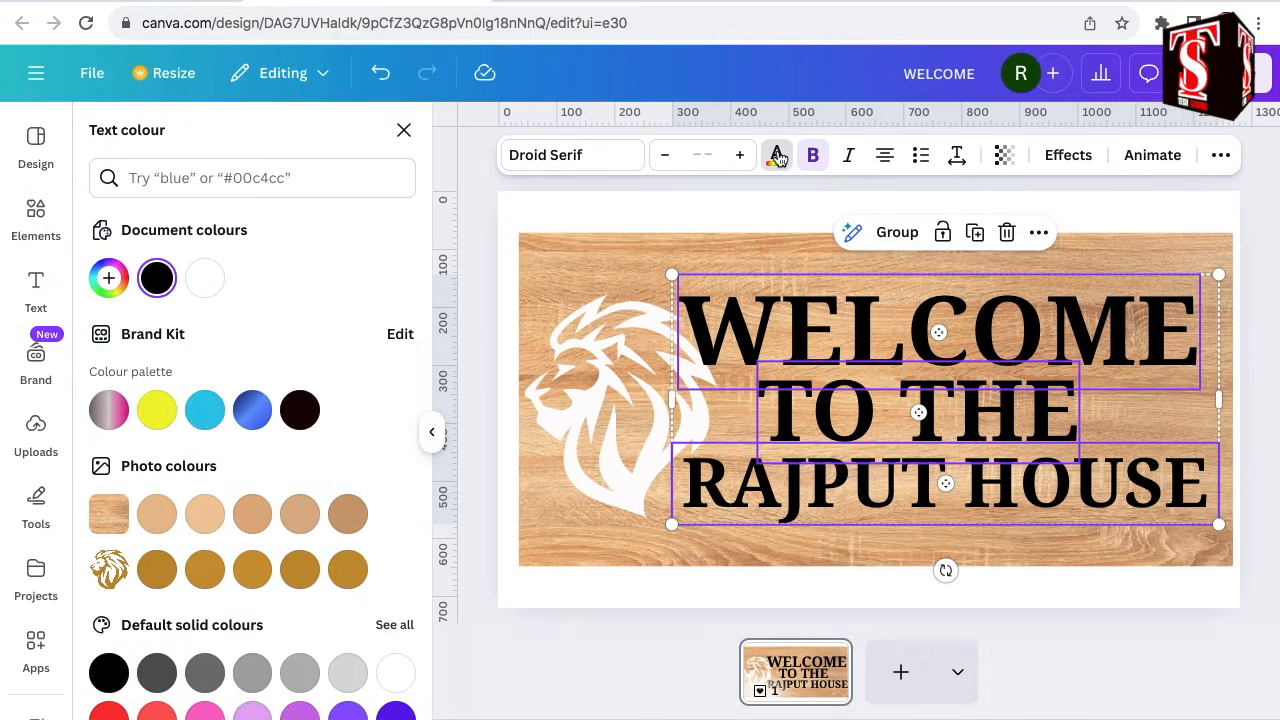
pyautogui.click(206, 280)
pyautogui.click(980, 555)
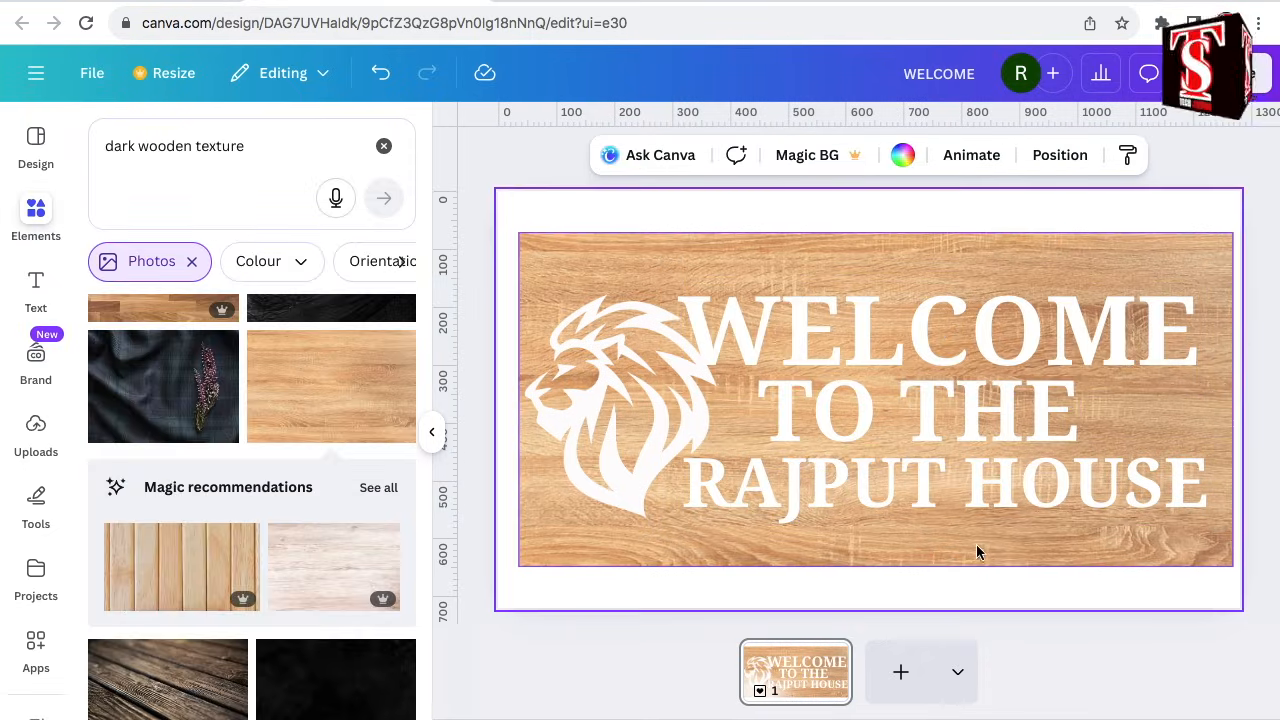
# Step: Trim the wood photo's upper, lower and right edges to fit closely around the lion and text
pyautogui.click(975, 547)
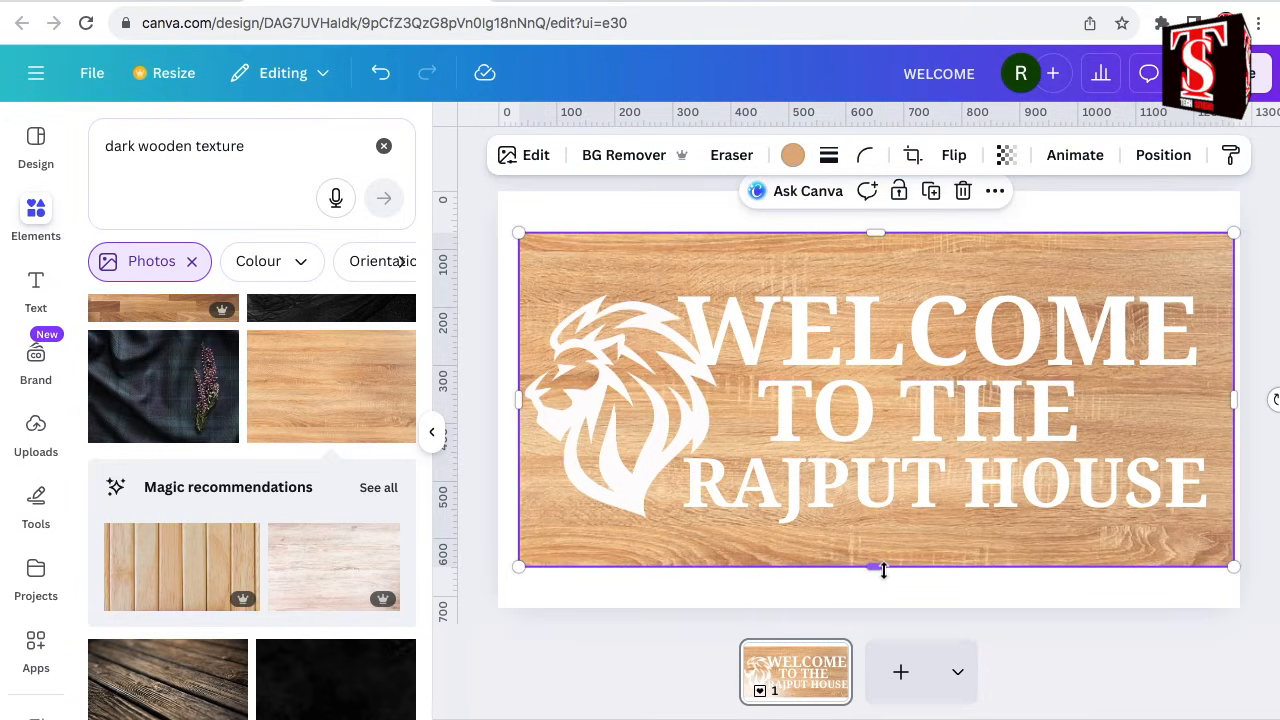
pyautogui.moveTo(876, 568); pyautogui.dragTo(881, 527)
pyautogui.moveTo(874, 233); pyautogui.dragTo(875, 296)
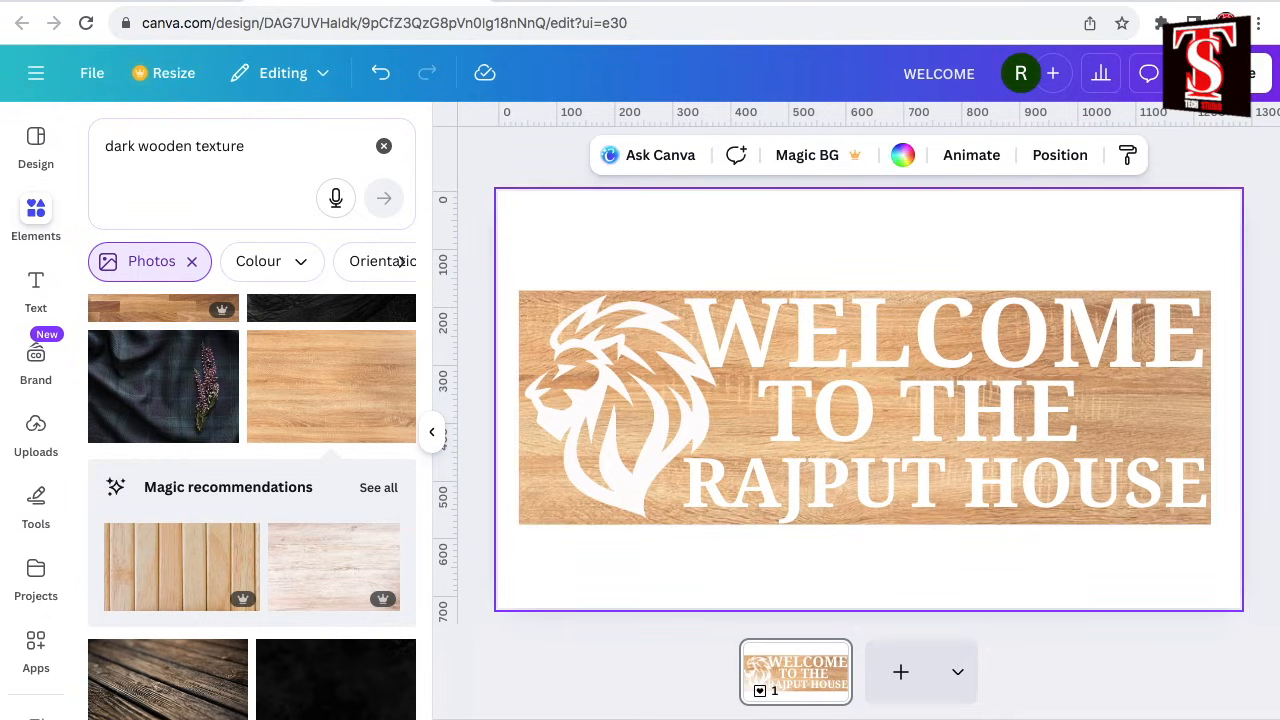
# Step: Download the sign as a PNG at 1,280 × 720 px
pyautogui.click(1228, 73)
pyautogui.click(914, 436)
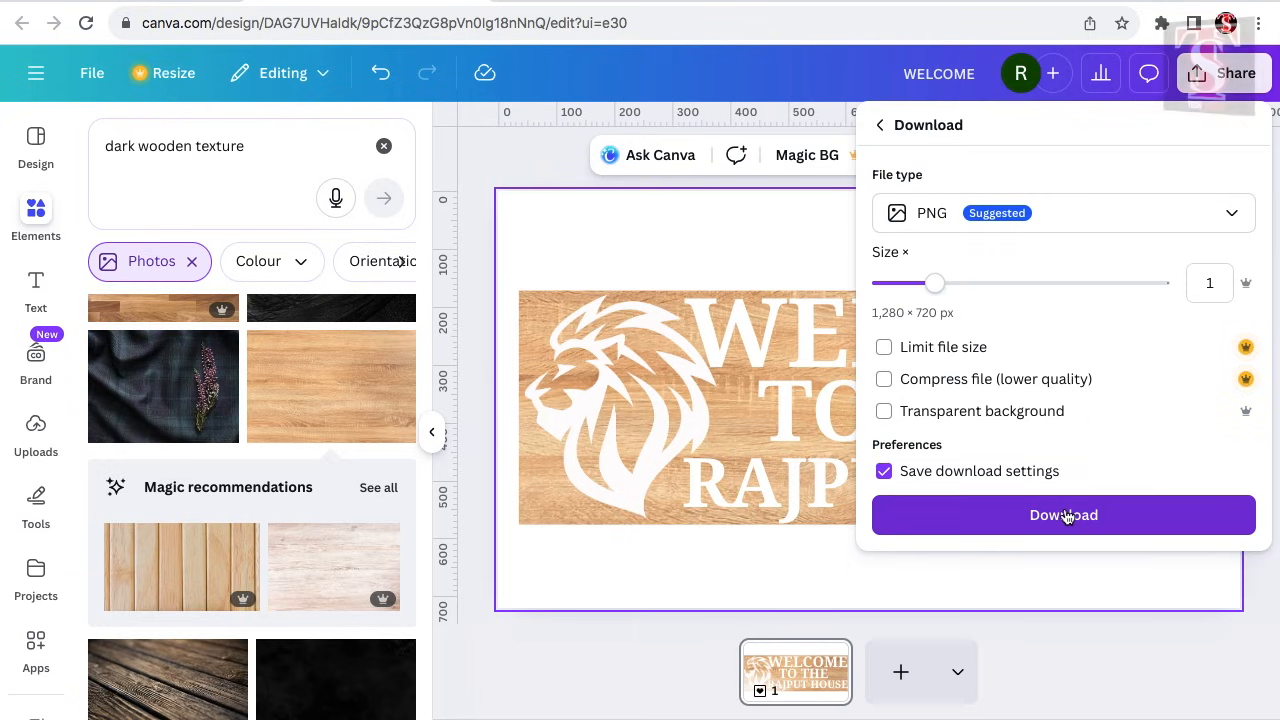
pyautogui.click(1064, 515)
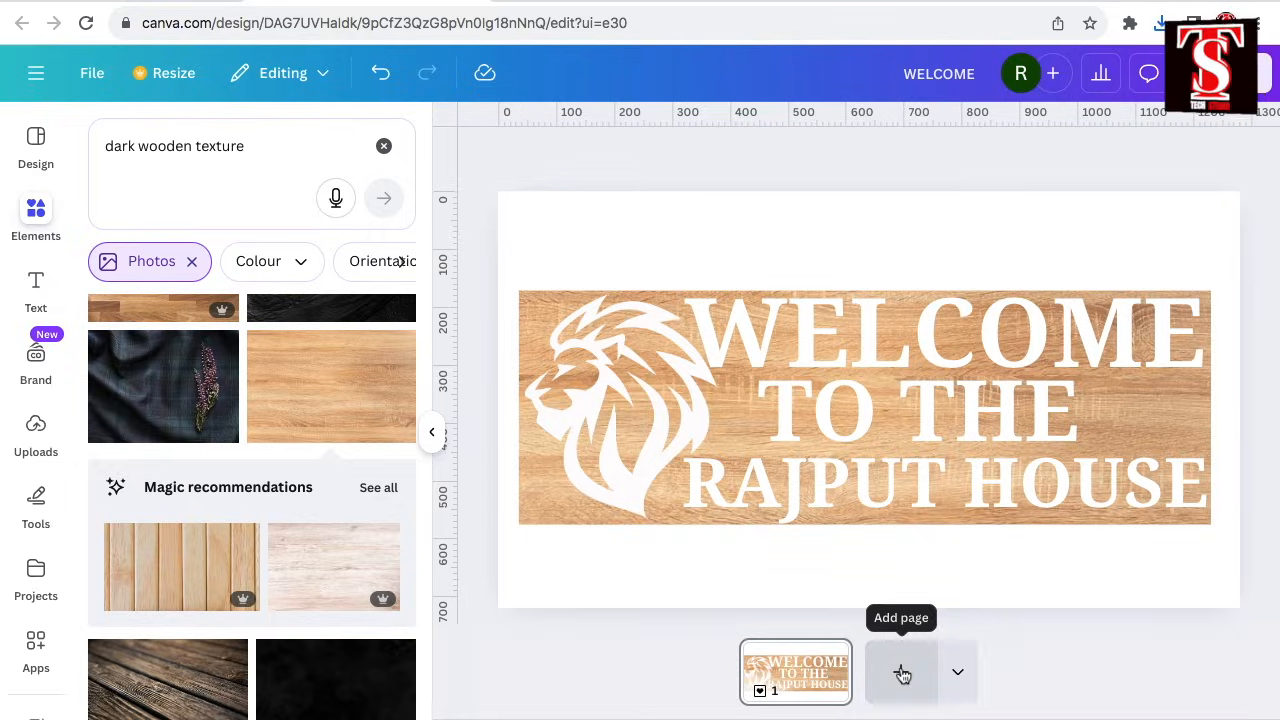
# Step: Add a second page, place the dark brown wood photo on it and widen the photo on both sides to nearly the full page width
pyautogui.click(902, 675)
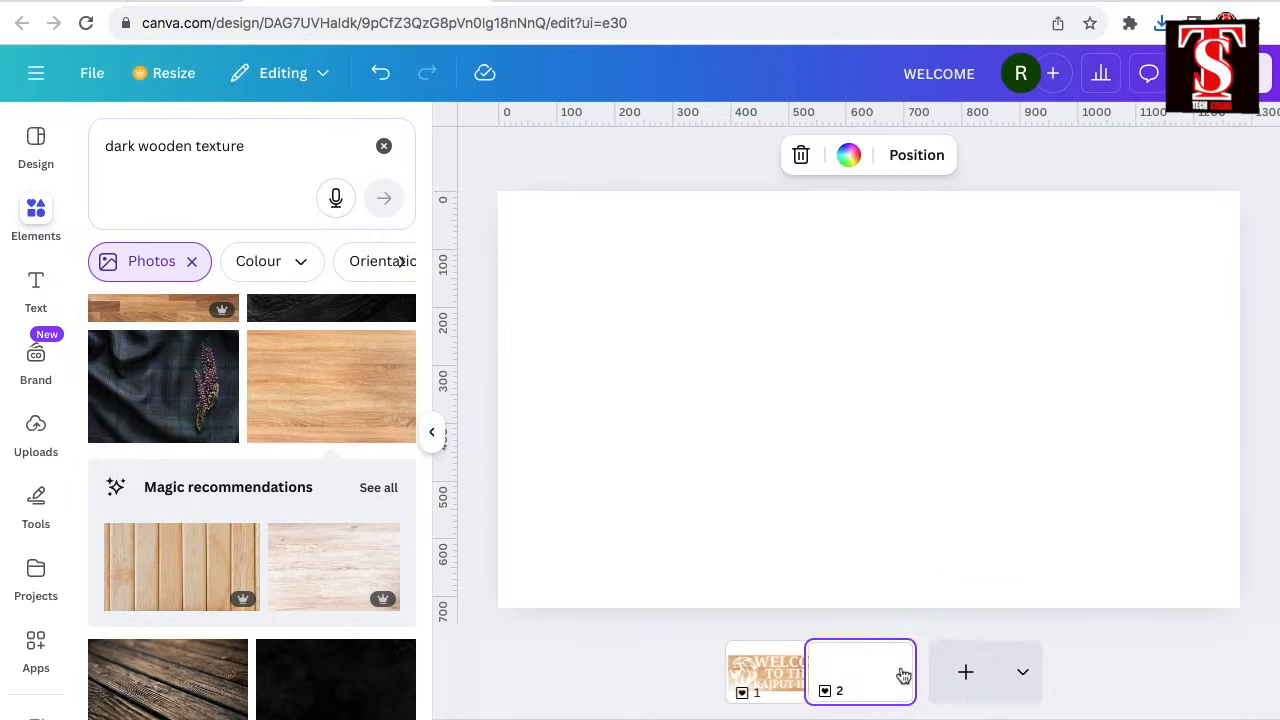
pyautogui.scroll(-2, 292, 362)
pyautogui.scroll(-4, 292, 362)
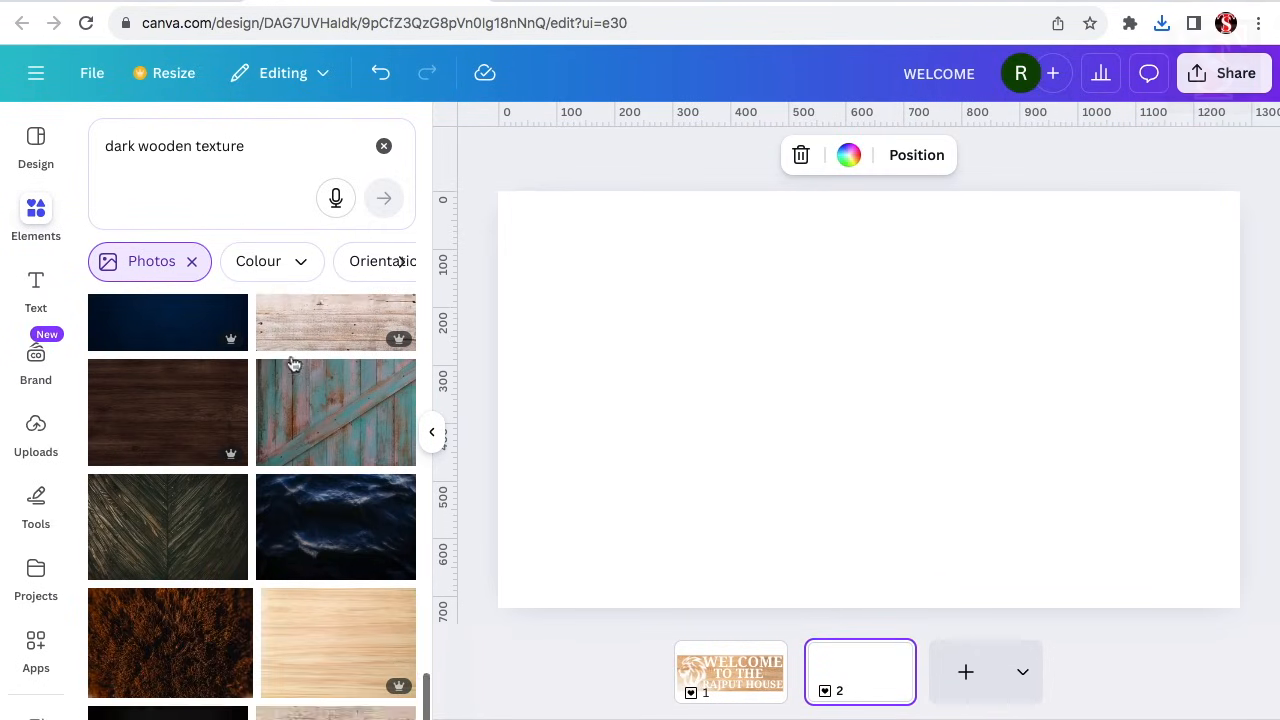
pyautogui.click(157, 433)
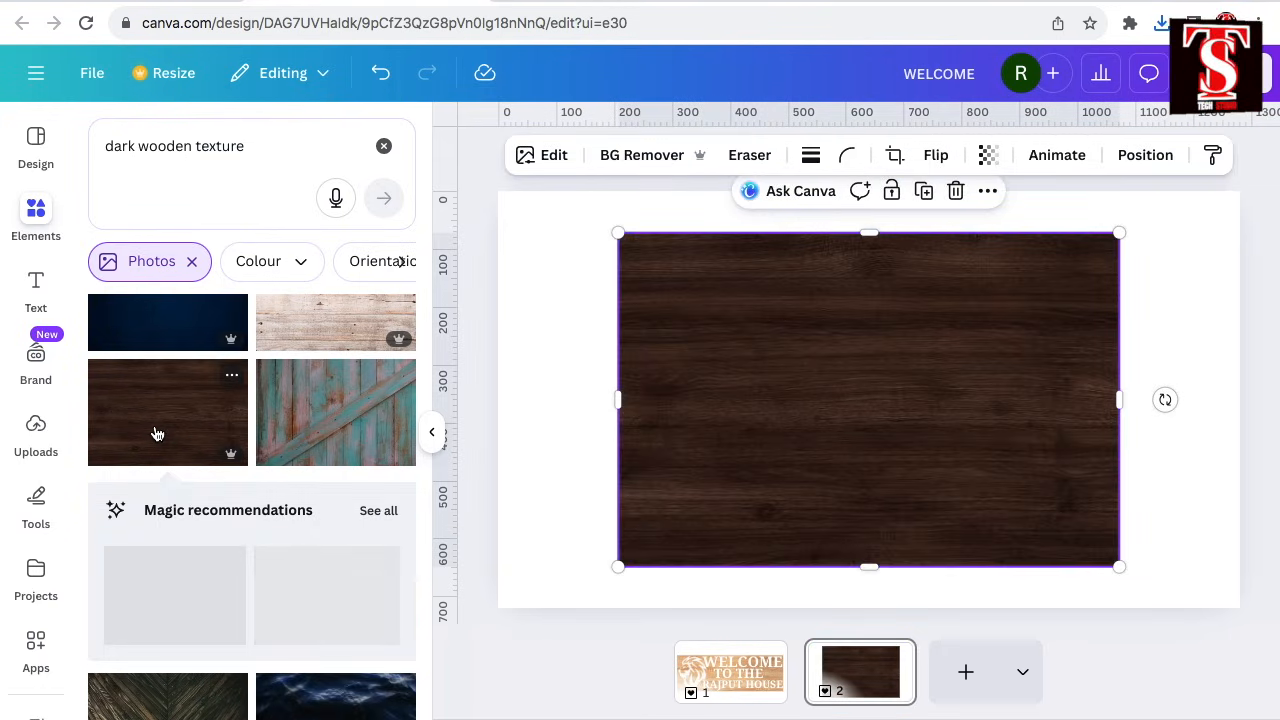
pyautogui.moveTo(618, 400); pyautogui.dragTo(506, 400)
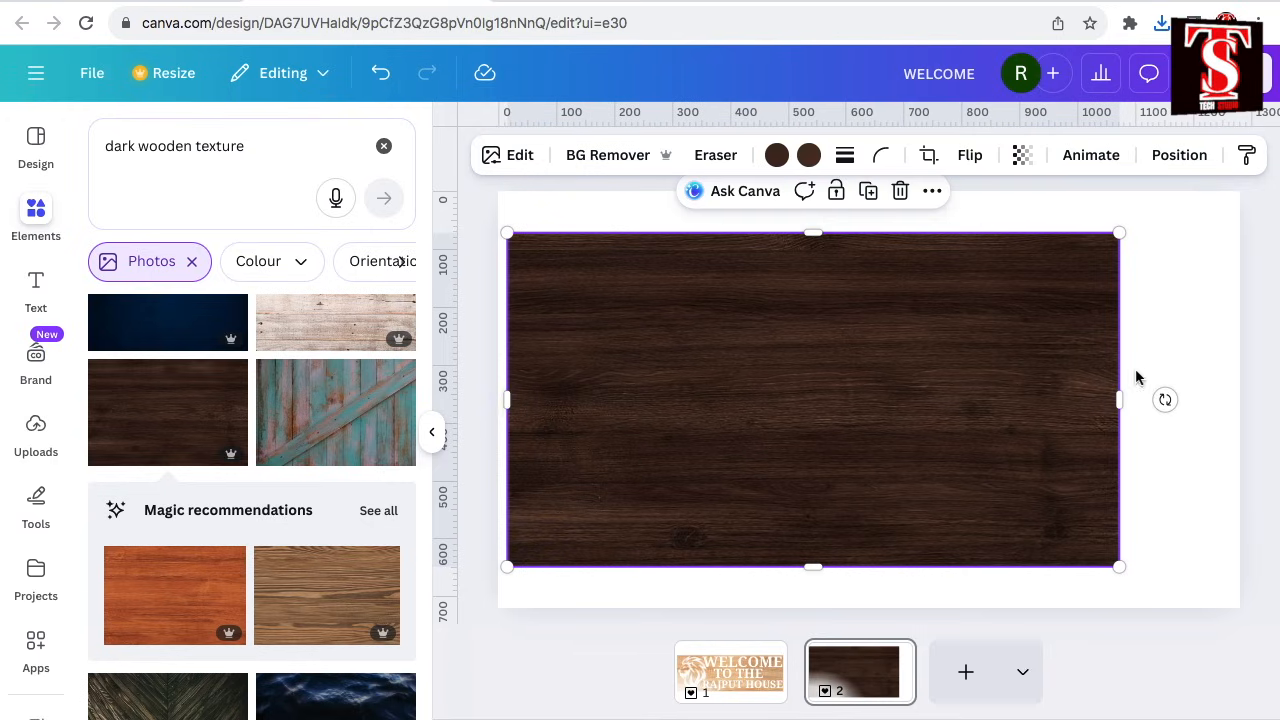
pyautogui.moveTo(1115, 400); pyautogui.dragTo(1219, 410)
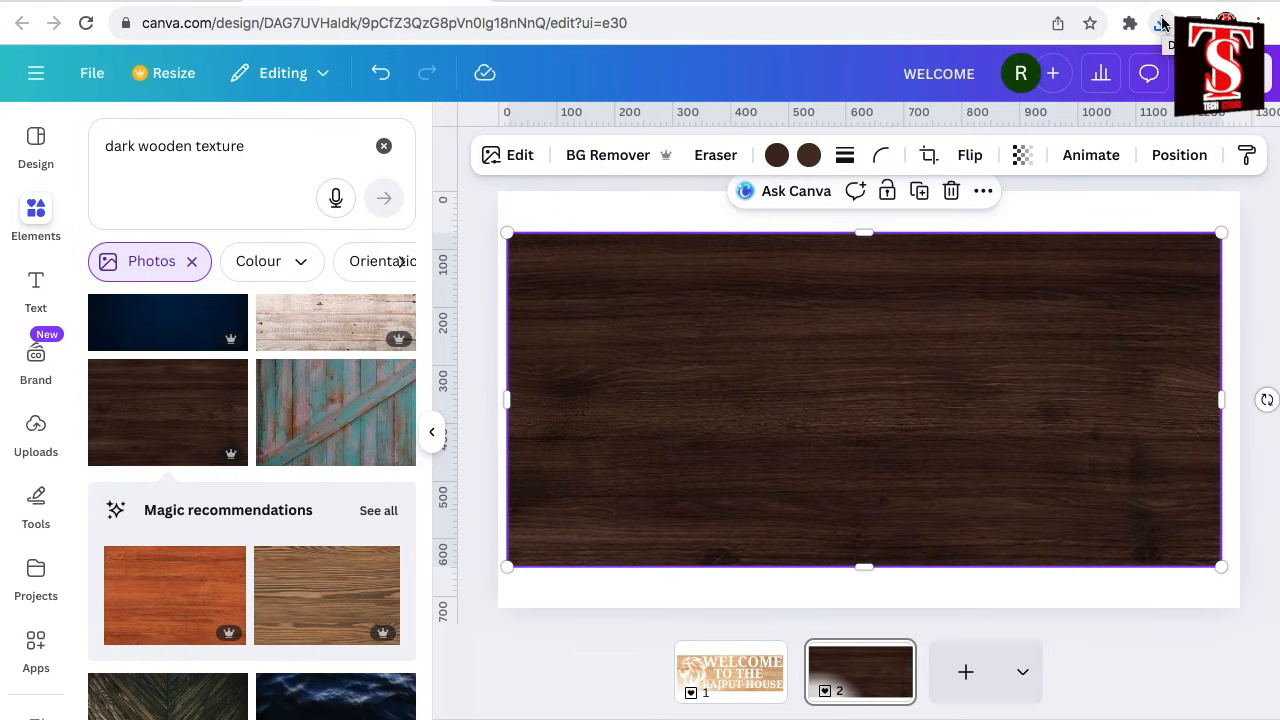
# Step: Insert the downloaded WELCOME (9).png onto the second page and enlarge it to fill the page
pyautogui.click(1161, 22)
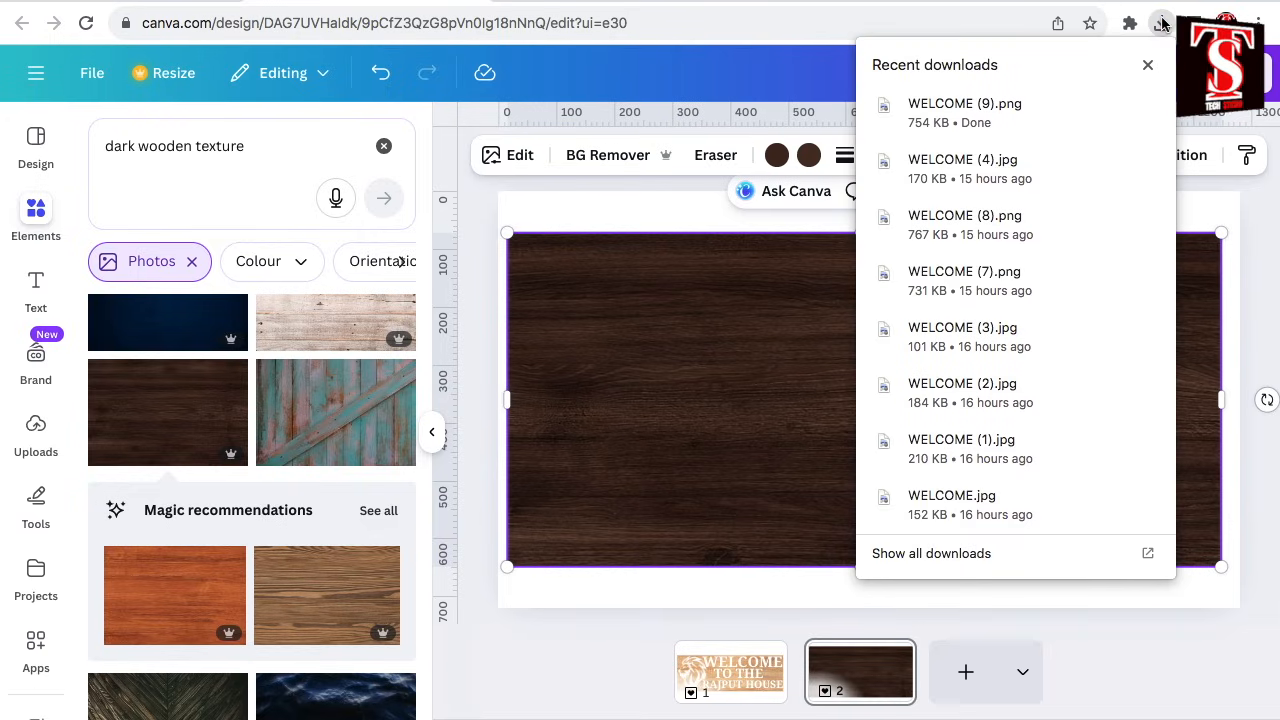
pyautogui.moveTo(955, 110); pyautogui.dragTo(694, 280)
pyautogui.moveTo(955, 450); pyautogui.dragTo(1249, 557)
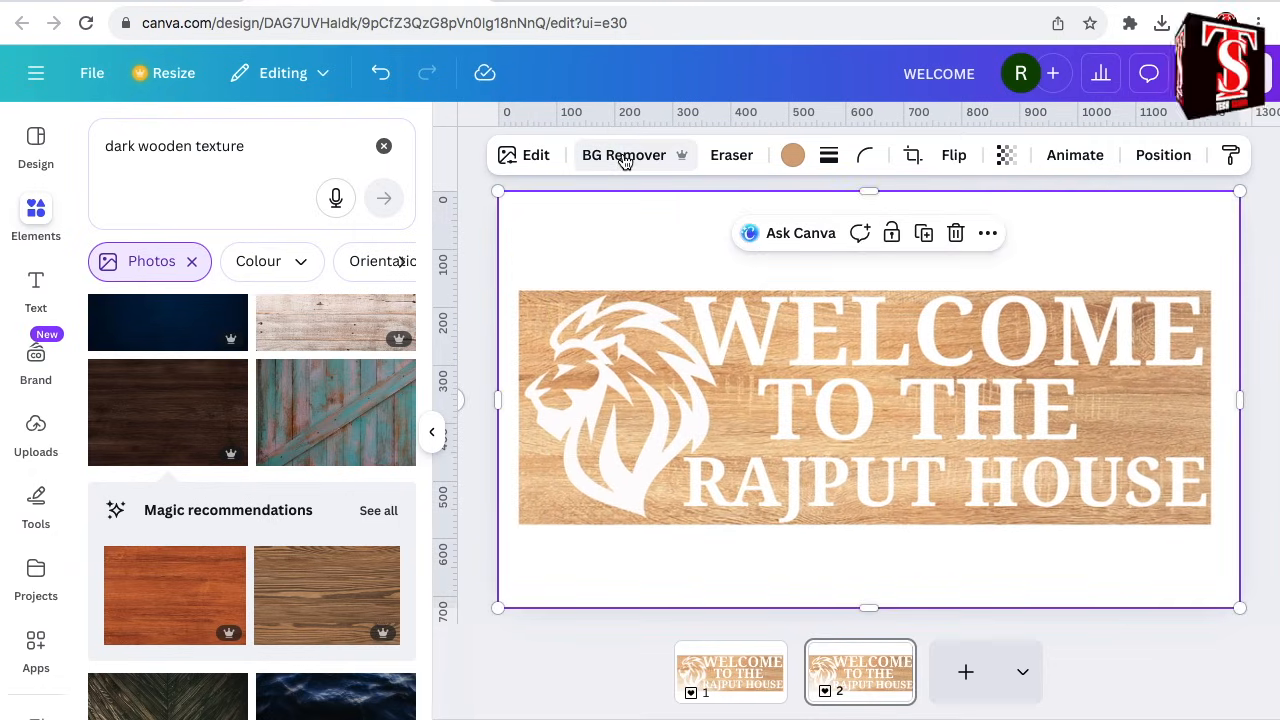
# Step: Remove the background of the inserted sign image and give it a Drop shadow
pyautogui.click(624, 157)
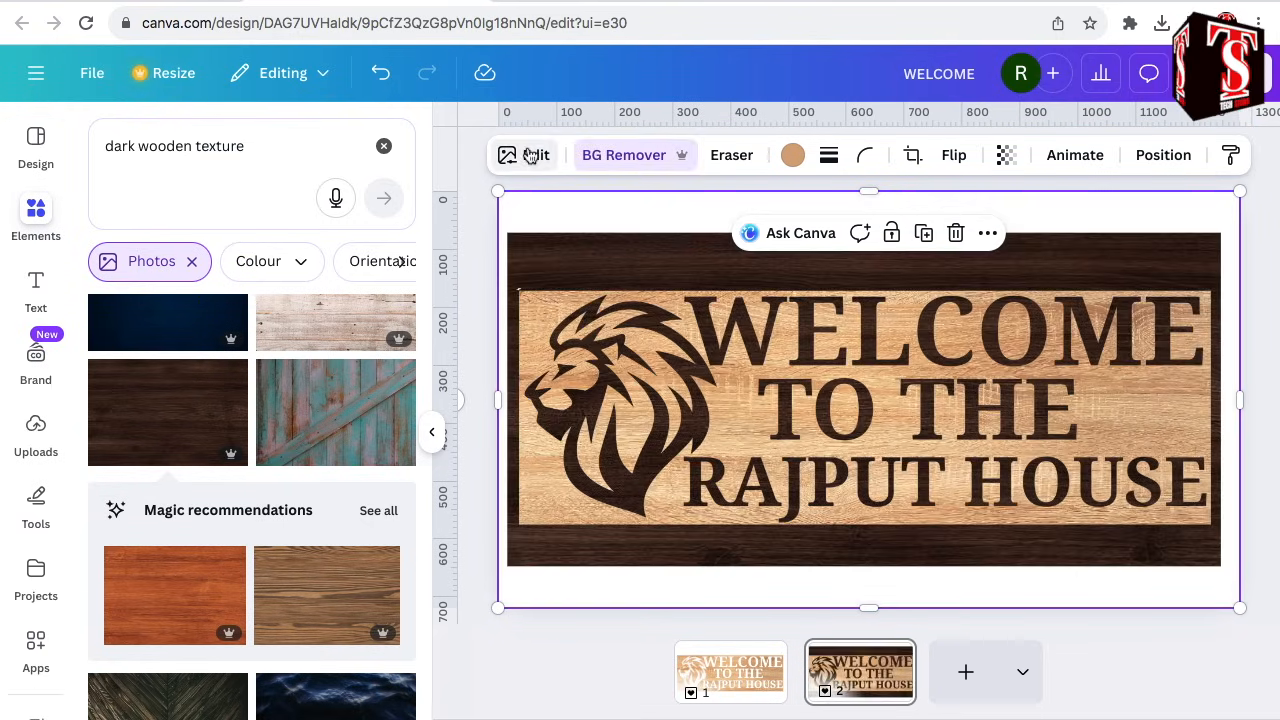
pyautogui.click(531, 155)
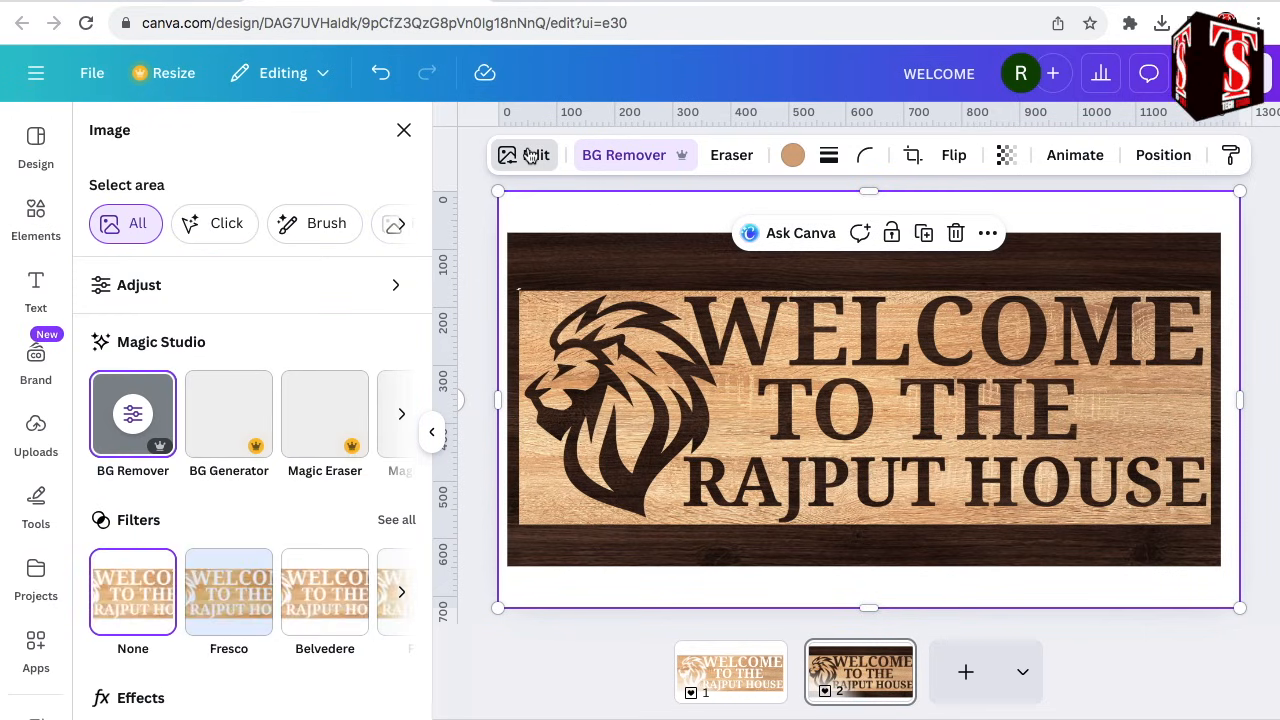
pyautogui.scroll(-3, 138, 508)
pyautogui.click(135, 506)
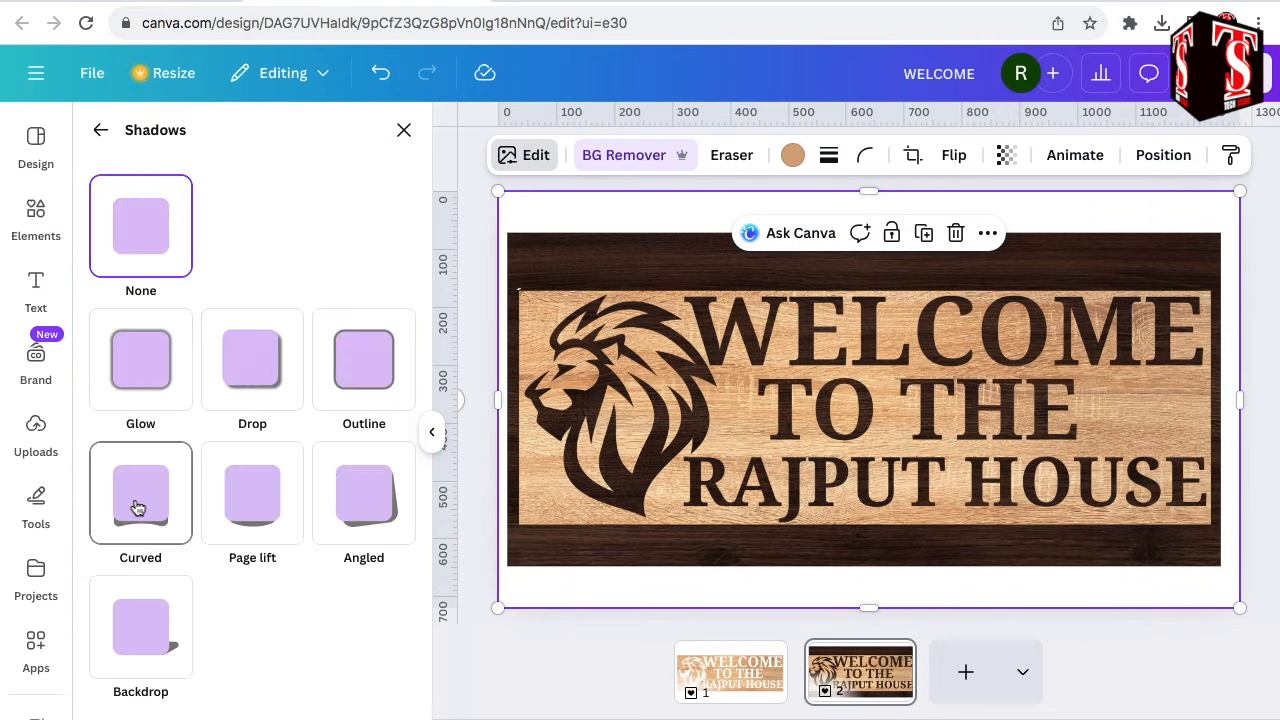
pyautogui.click(256, 364)
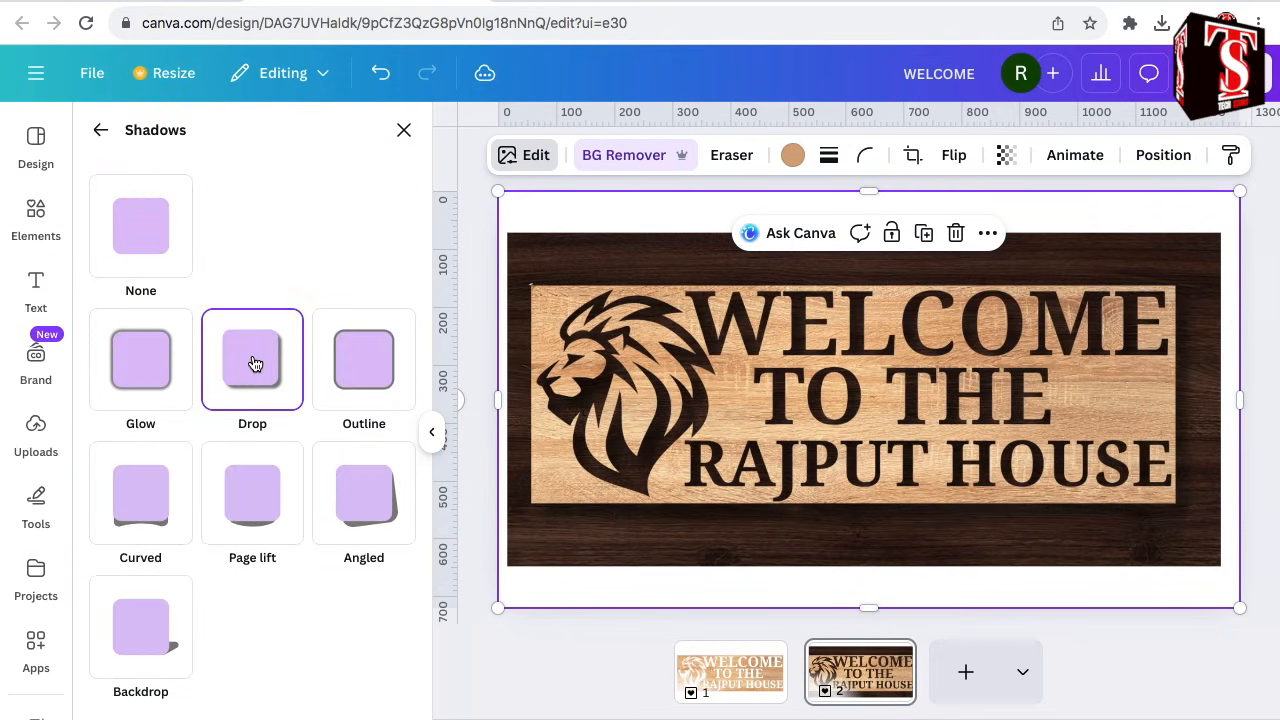
# Step: Set the drop shadow's blur amount to 2, angle to 16, distance to 6 and intensity to 85
pyautogui.scroll(-3, 297, 640)
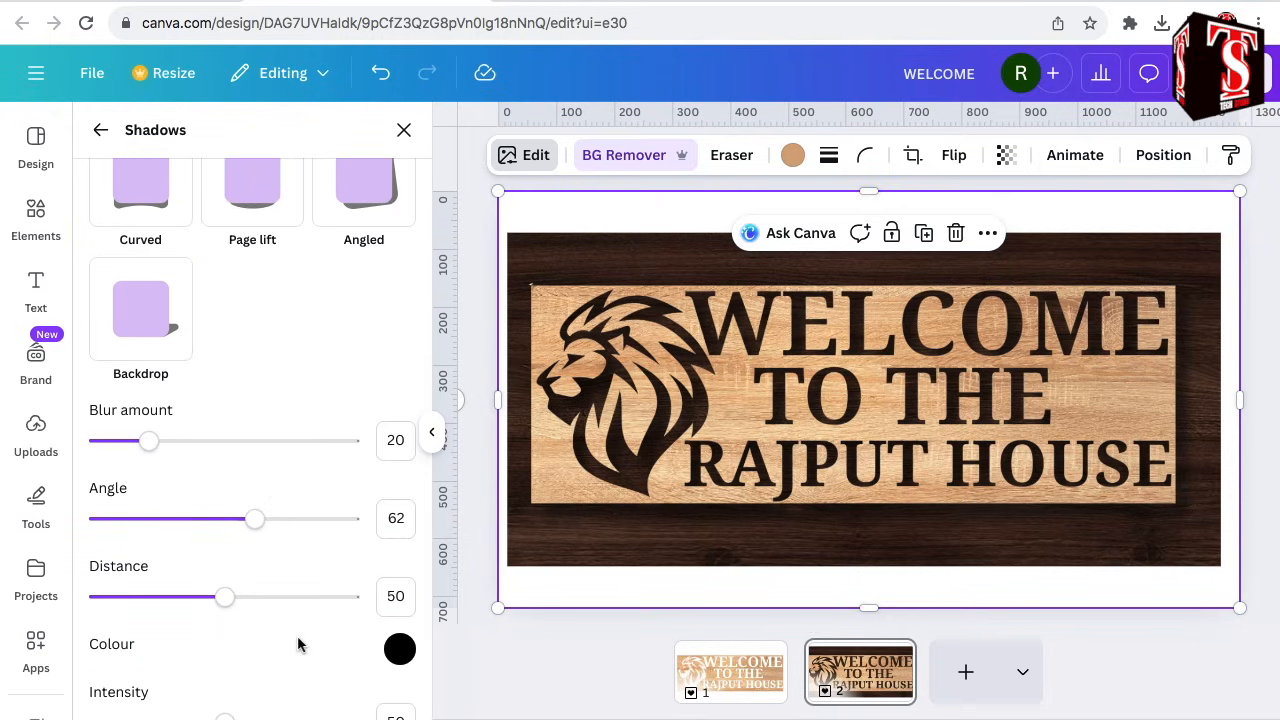
pyautogui.click(394, 440)
pyautogui.doubleClick(400, 440)
pyautogui.write('2')
pyautogui.doubleClick(395, 517)
pyautogui.write('16')
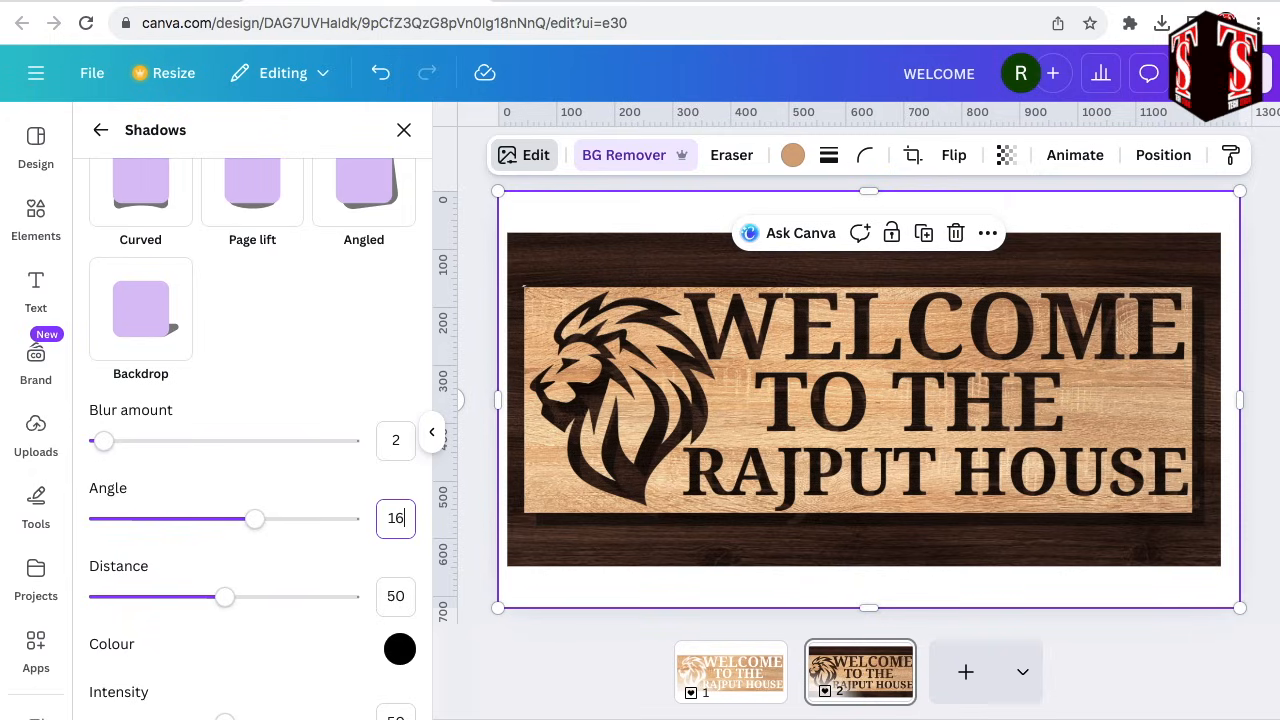
pyautogui.doubleClick(395, 596)
pyautogui.write('6')
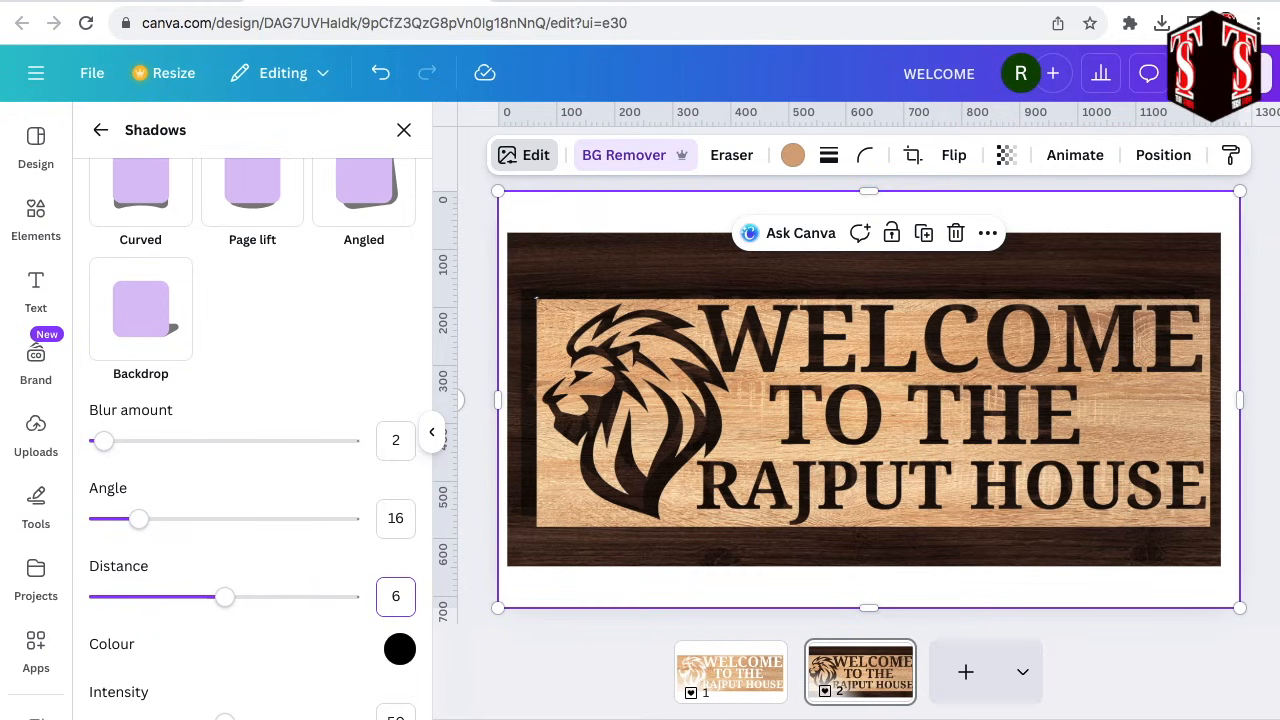
pyautogui.press('Return')
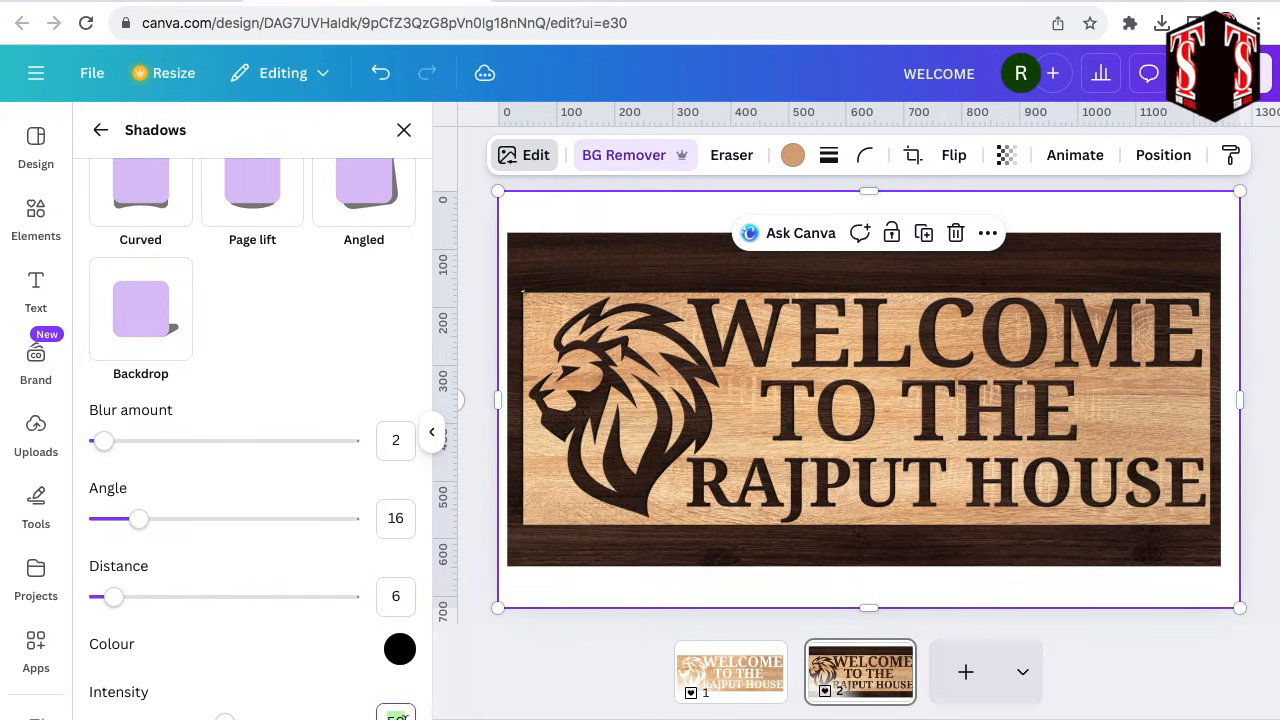
pyautogui.click(395, 715)
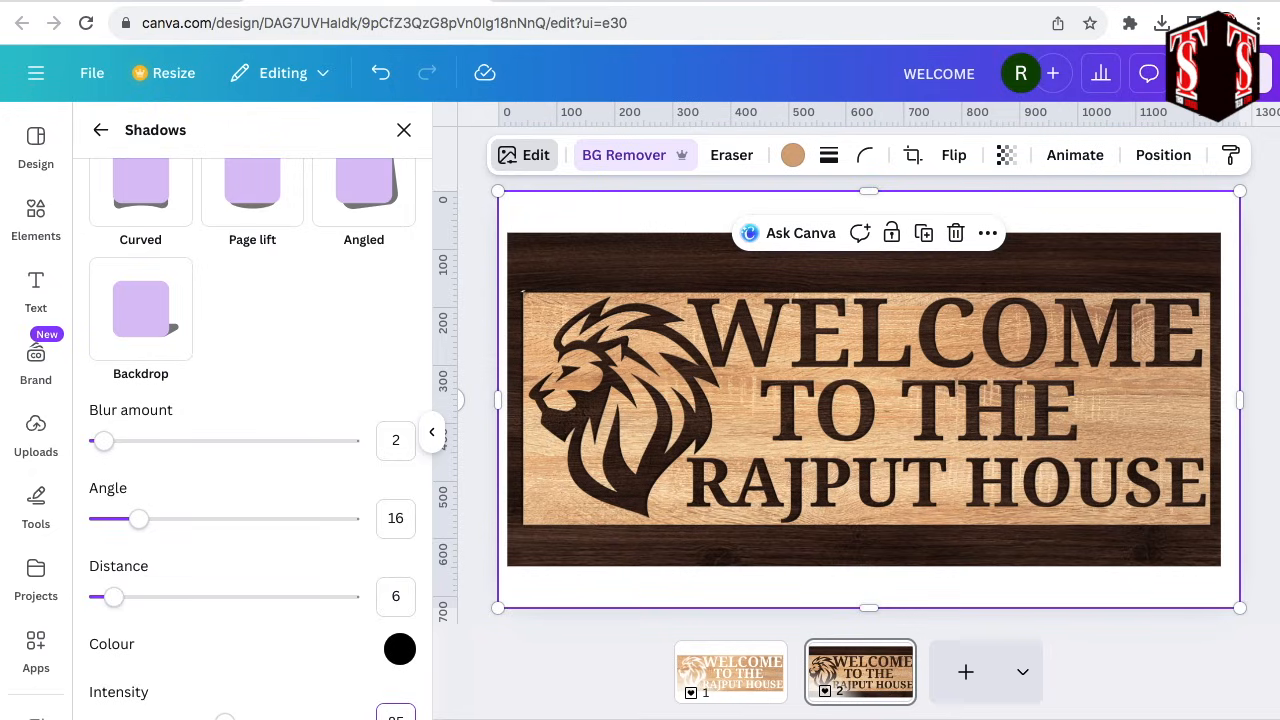
pyautogui.press('Return')
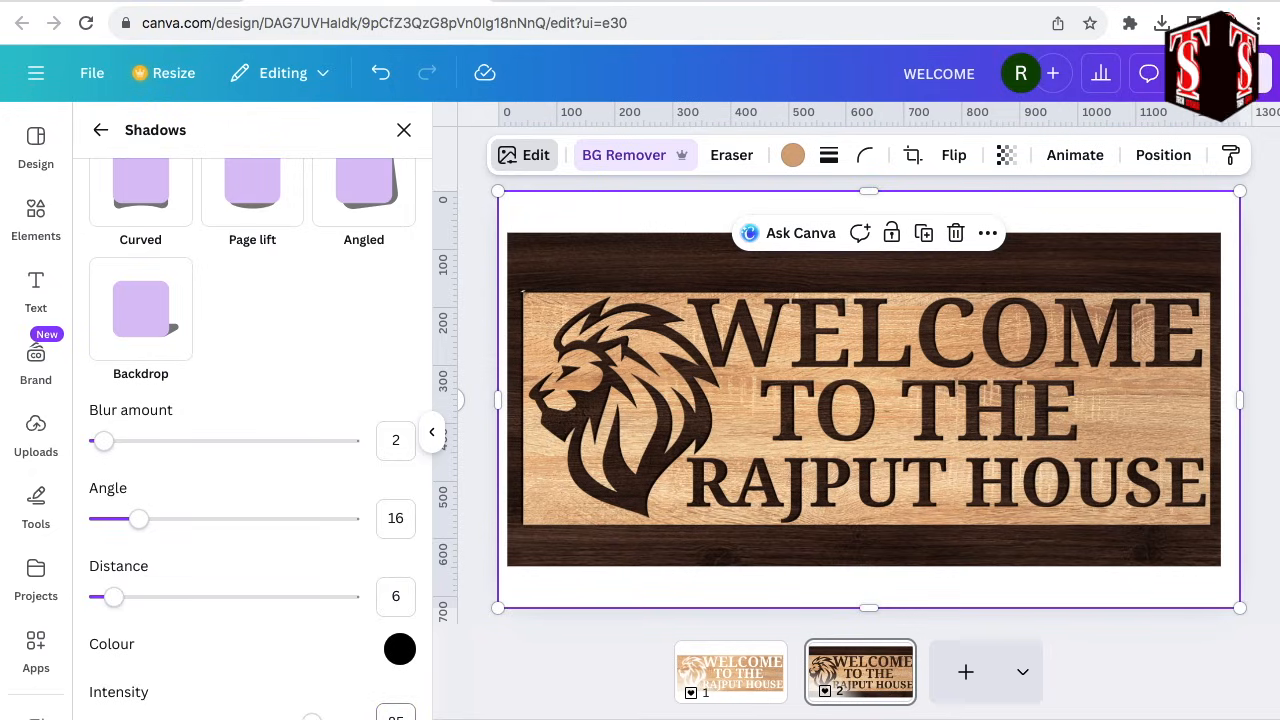
# Step: Duplicate the sign cutout and move the copy over the original, offset slightly to the left
pyautogui.click(927, 235)
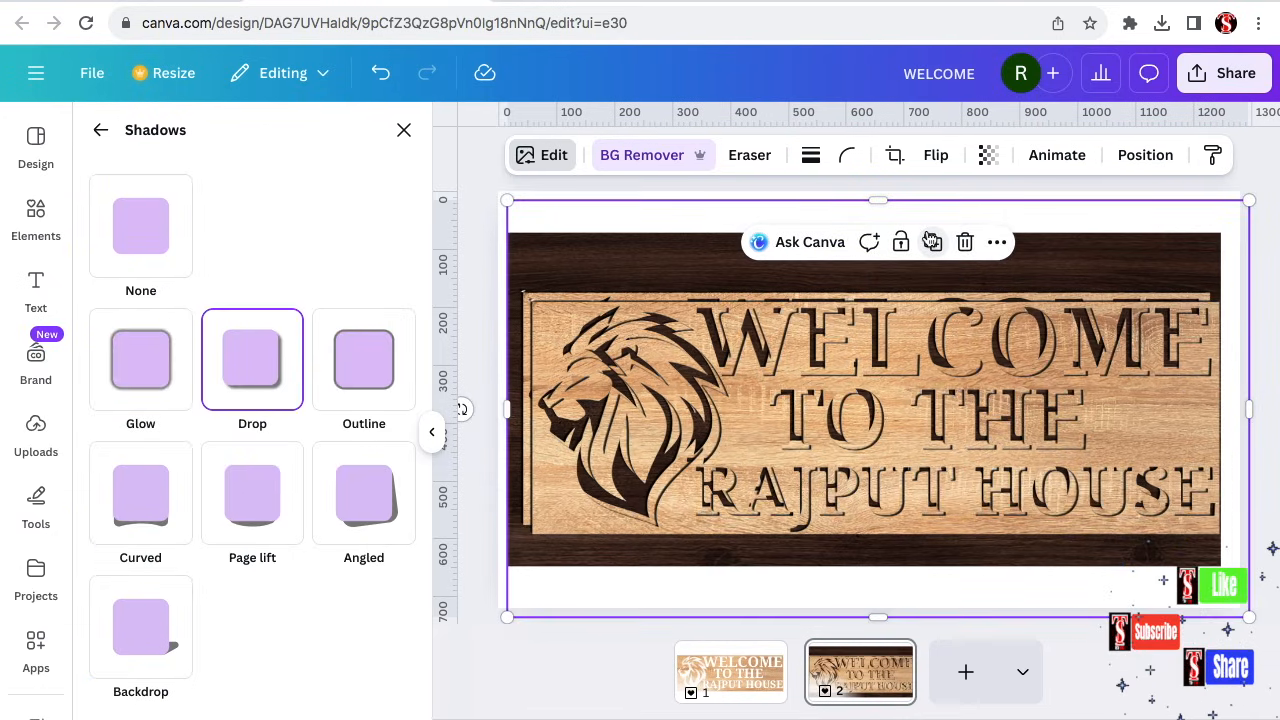
pyautogui.moveTo(915, 340); pyautogui.dragTo(901, 328)
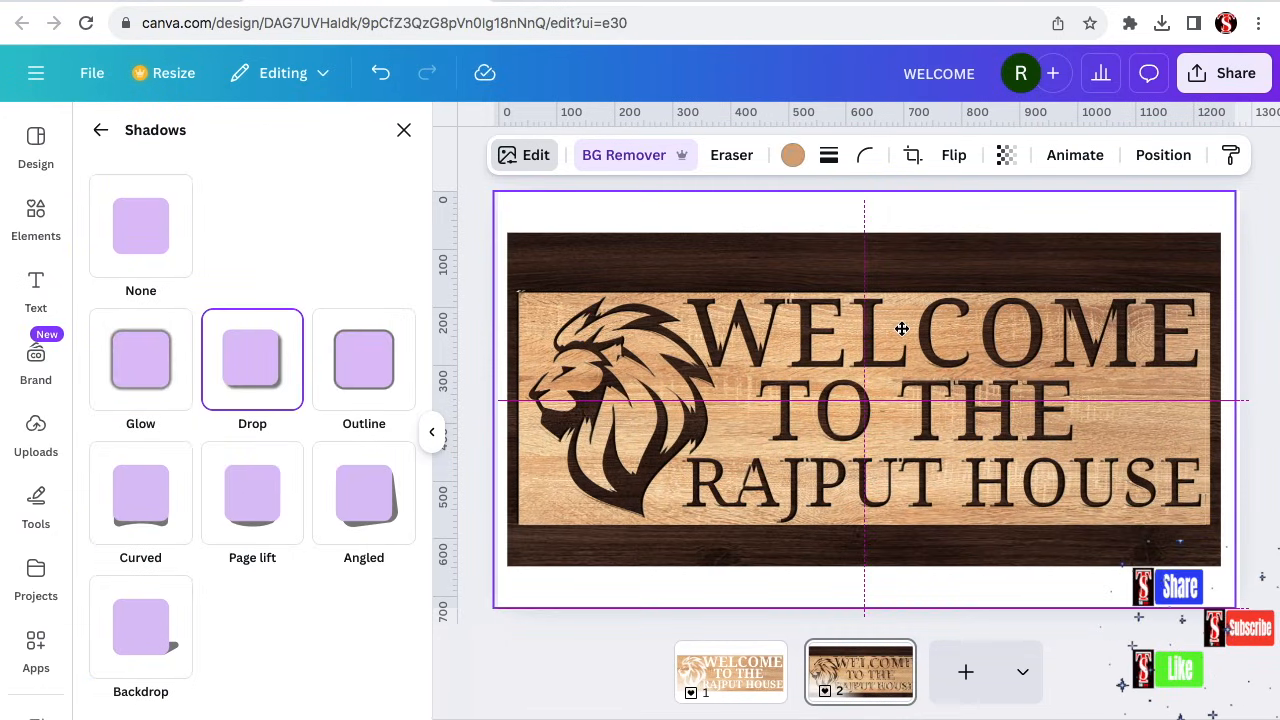
pyautogui.moveTo(901, 328); pyautogui.dragTo(901, 328)
# Step: Set the copy's drop shadow blur to 0 and angle to 60, and nudge the copy right into line with the original
pyautogui.scroll(-3, 250, 400)
pyautogui.click(396, 440)
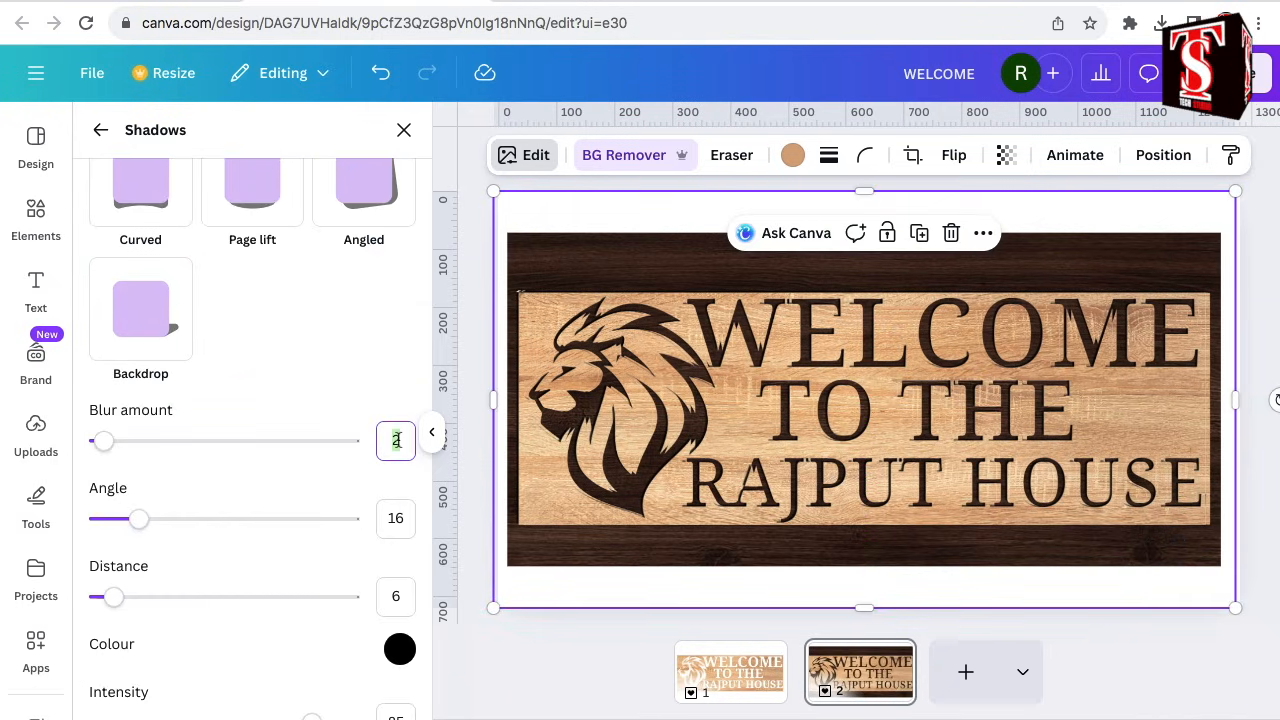
pyautogui.write('0')
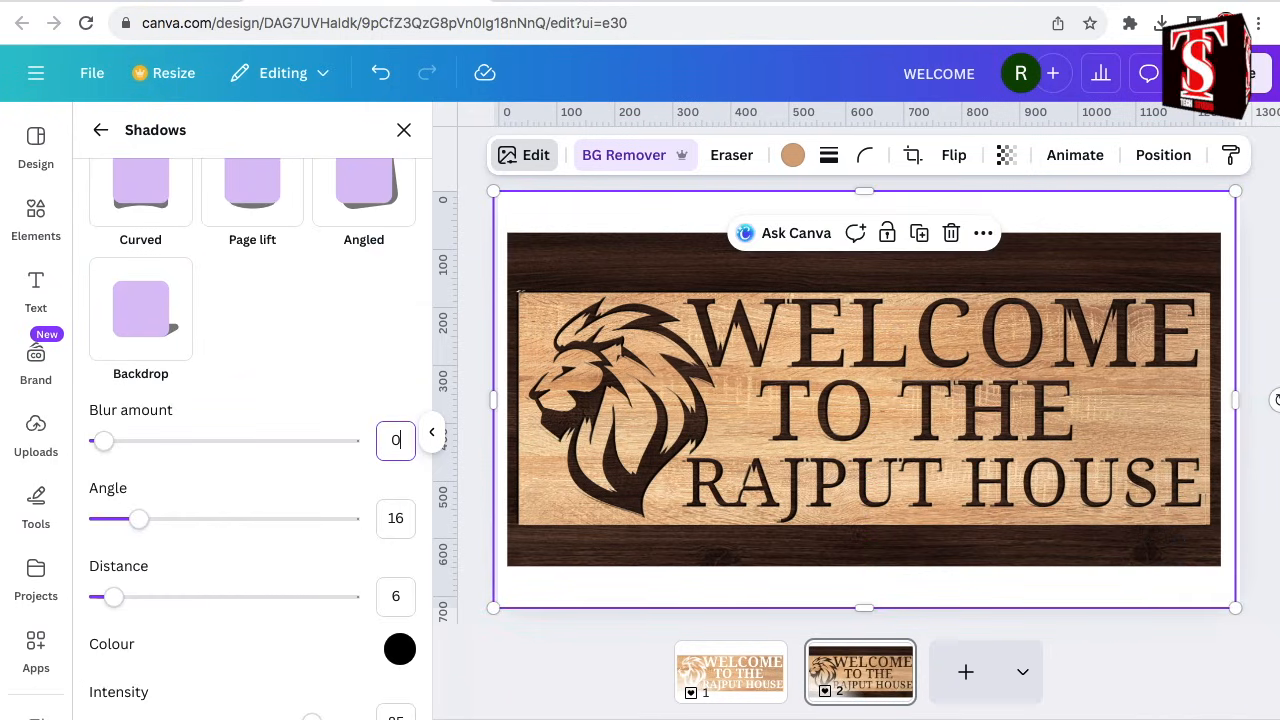
pyautogui.press('Return')
pyautogui.click(396, 518)
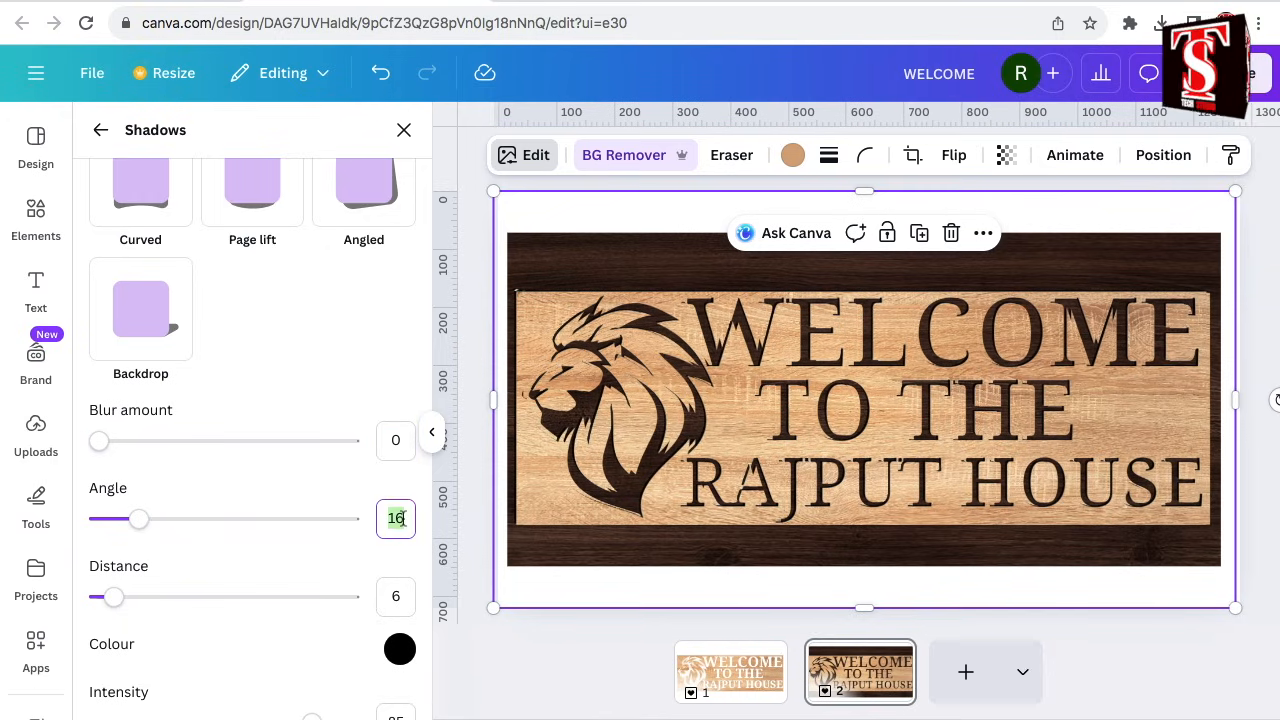
pyautogui.write('6')
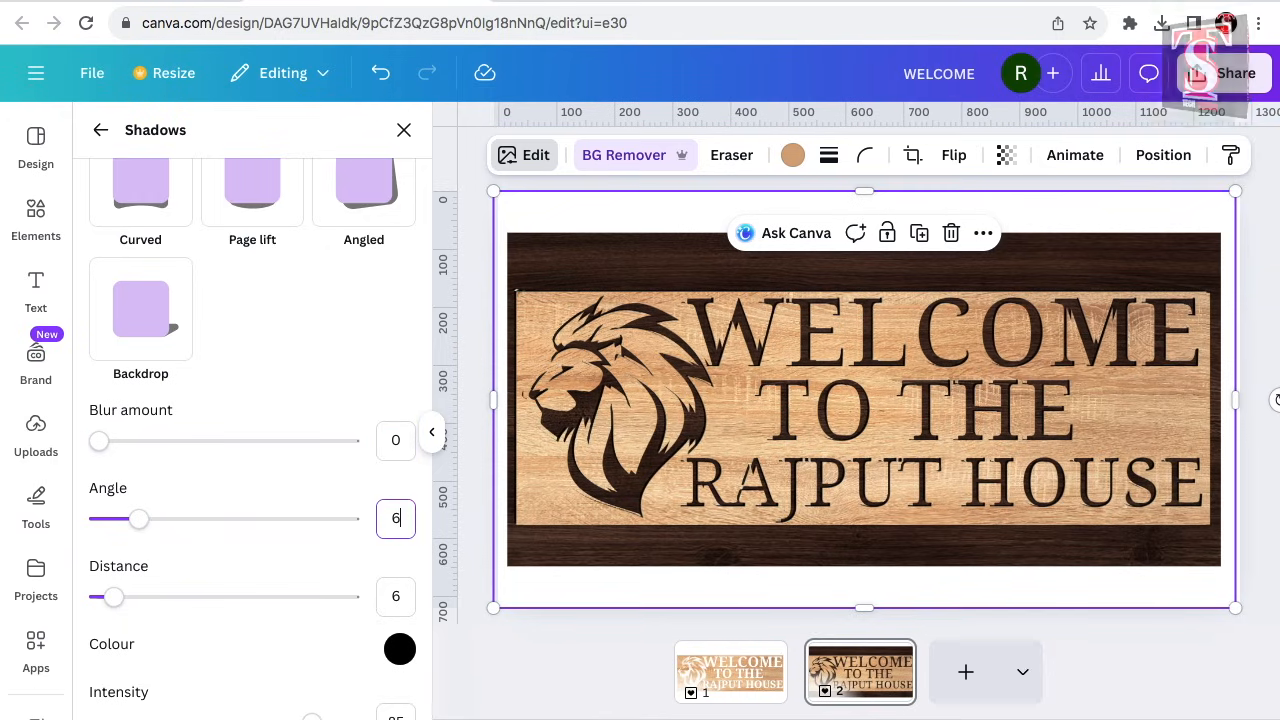
pyautogui.write('0')
pyautogui.press('Return')
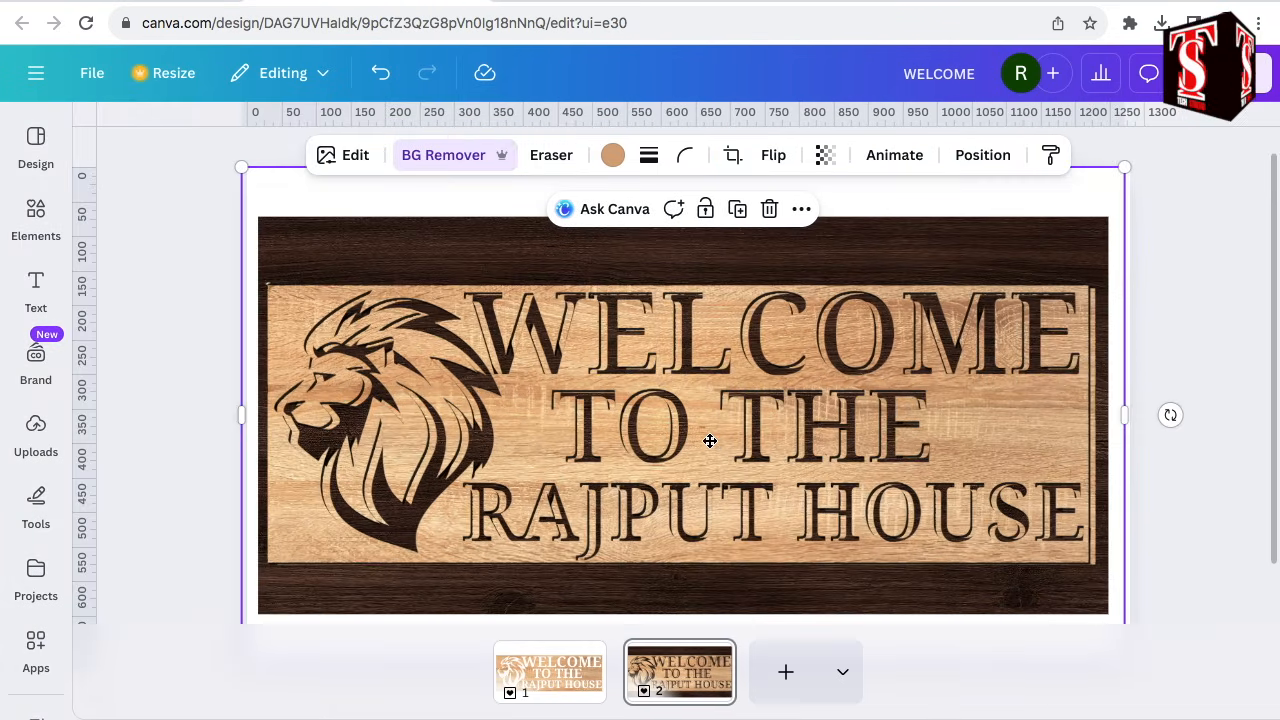
pyautogui.moveTo(709, 440)
pyautogui.mouseDown()
pyautogui.moveTo(696, 437)
pyautogui.moveTo(718, 432)
pyautogui.moveTo(717, 443)
pyautogui.mouseUp()
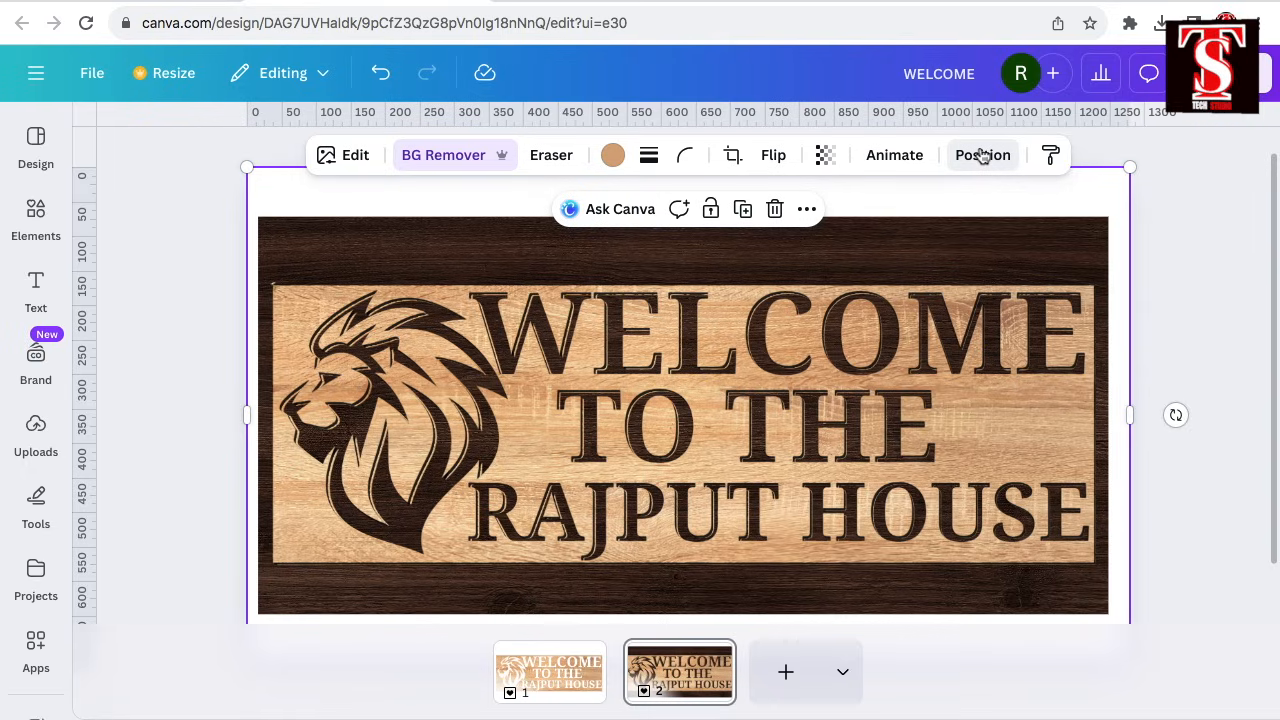
# Step: Show the page's layers and crop the top cutout copy on all four sides to the edges of the light wood plank
pyautogui.click(983, 156)
pyautogui.click(338, 260)
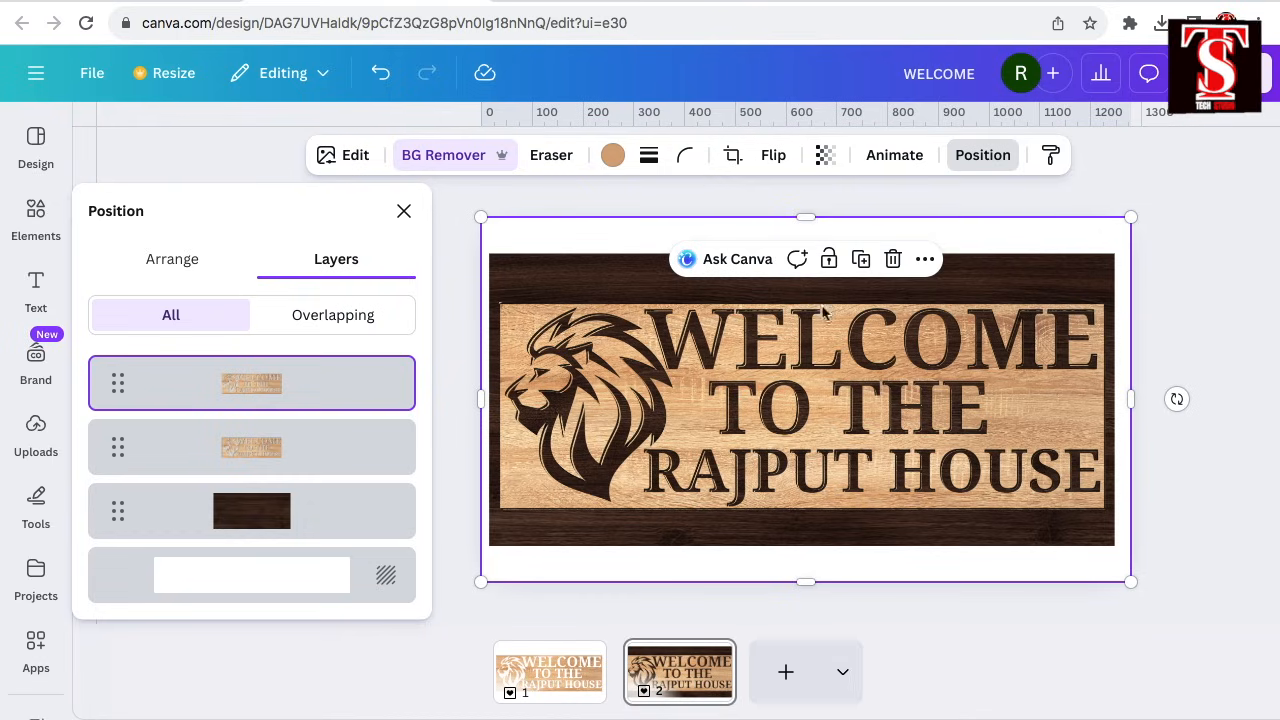
pyautogui.moveTo(808, 216); pyautogui.dragTo(814, 303)
pyautogui.moveTo(806, 581); pyautogui.dragTo(808, 508)
pyautogui.moveTo(482, 406); pyautogui.dragTo(502, 407)
pyautogui.moveTo(1131, 407); pyautogui.dragTo(1103, 407)
# Step: Crop the lower cutout layer on all four sides to the edges of the light wood plank
pyautogui.click(346, 456)
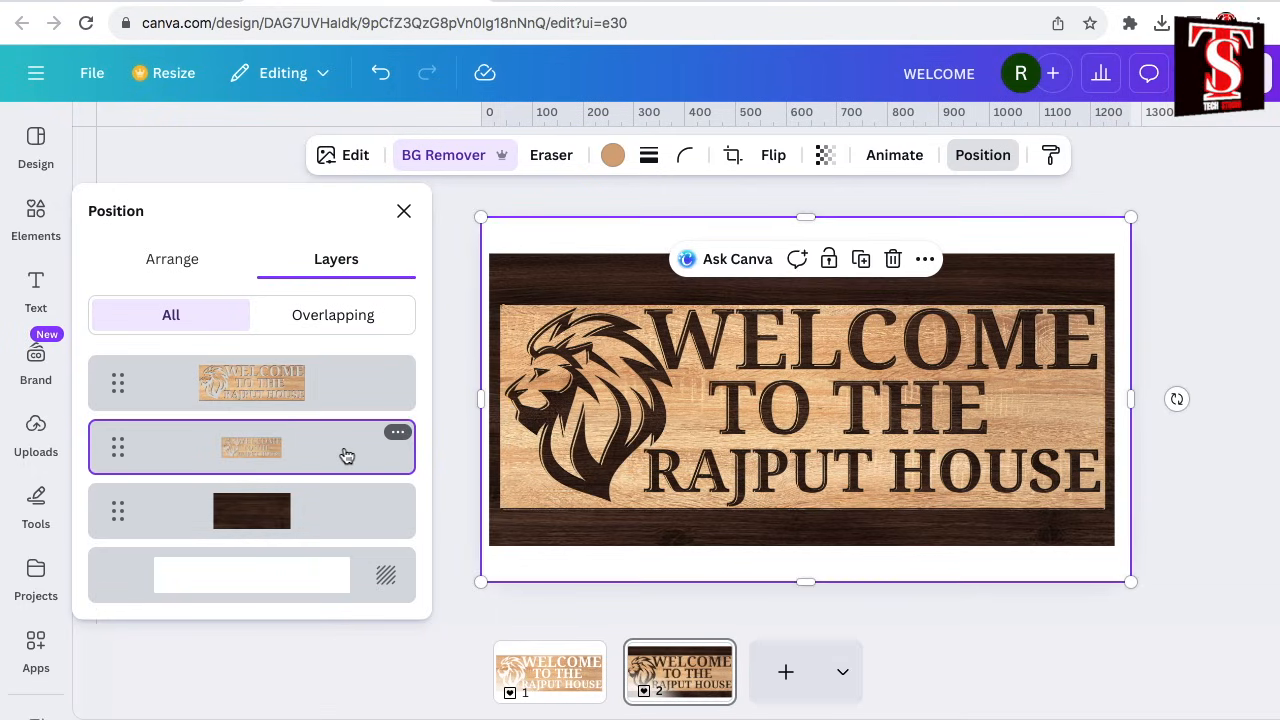
pyautogui.moveTo(481, 402); pyautogui.dragTo(500, 403)
pyautogui.moveTo(814, 582); pyautogui.dragTo(812, 509)
pyautogui.moveTo(814, 217); pyautogui.dragTo(814, 305)
pyautogui.moveTo(1132, 407); pyautogui.dragTo(1103, 407)
# Step: Crop the dark wood background layer on all four sides to match the edges of the light wood plank
pyautogui.click(300, 515)
pyautogui.moveTo(800, 551); pyautogui.dragTo(801, 510)
pyautogui.moveTo(805, 257); pyautogui.dragTo(805, 305)
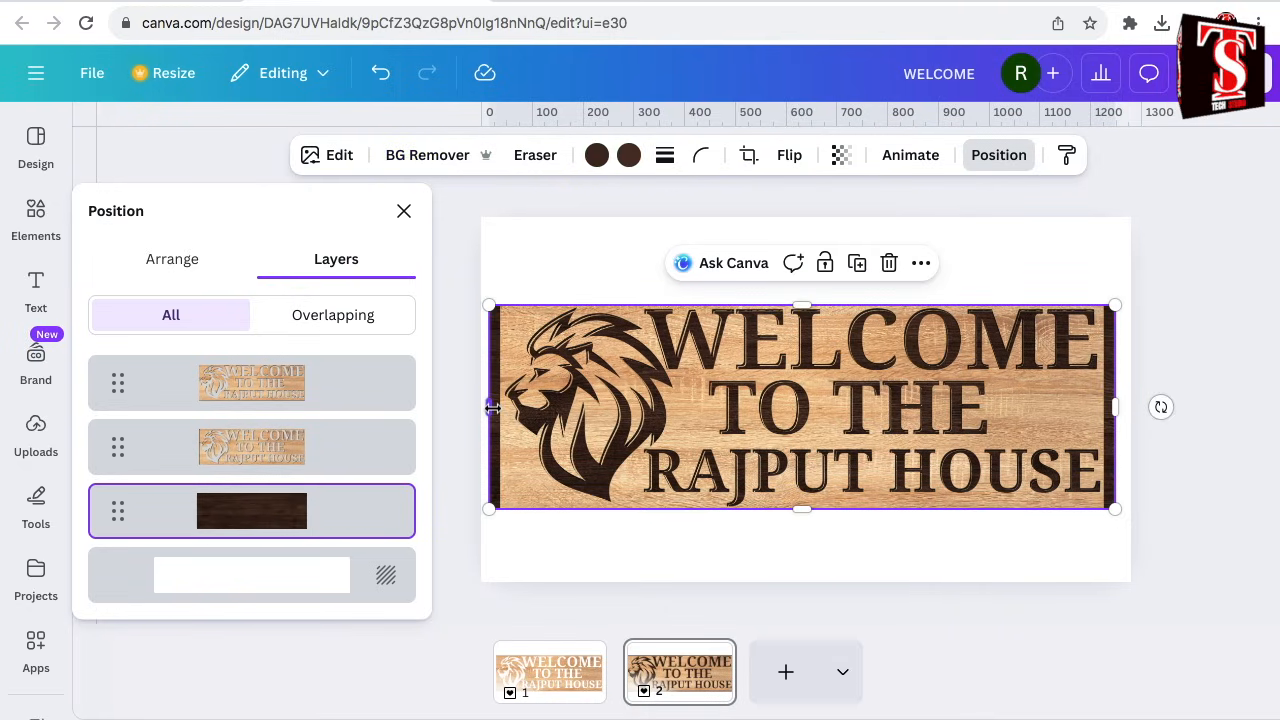
pyautogui.moveTo(489, 406); pyautogui.dragTo(508, 406)
pyautogui.moveTo(1117, 407); pyautogui.dragTo(1106, 407)
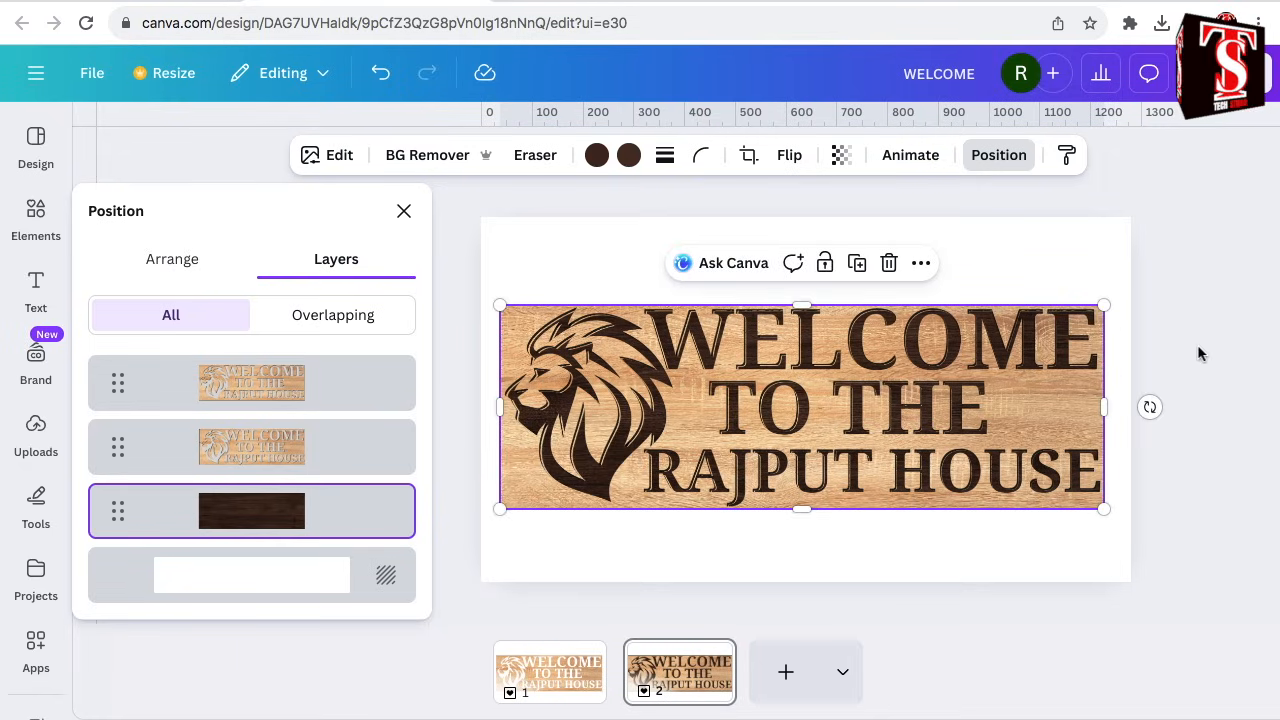
pyautogui.click(1198, 348)
# Step: Download page 2 as a PNG at size 1 (1,280 × 720 px)
pyautogui.click(1225, 74)
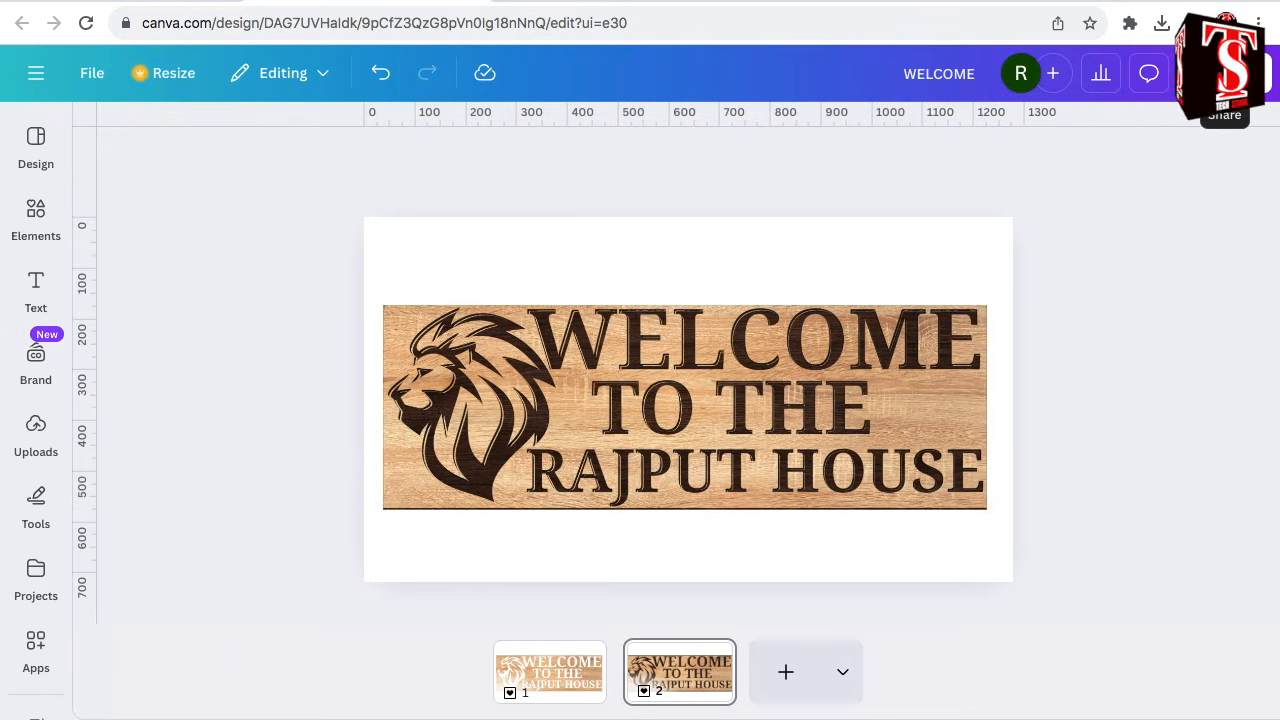
pyautogui.click(1236, 74)
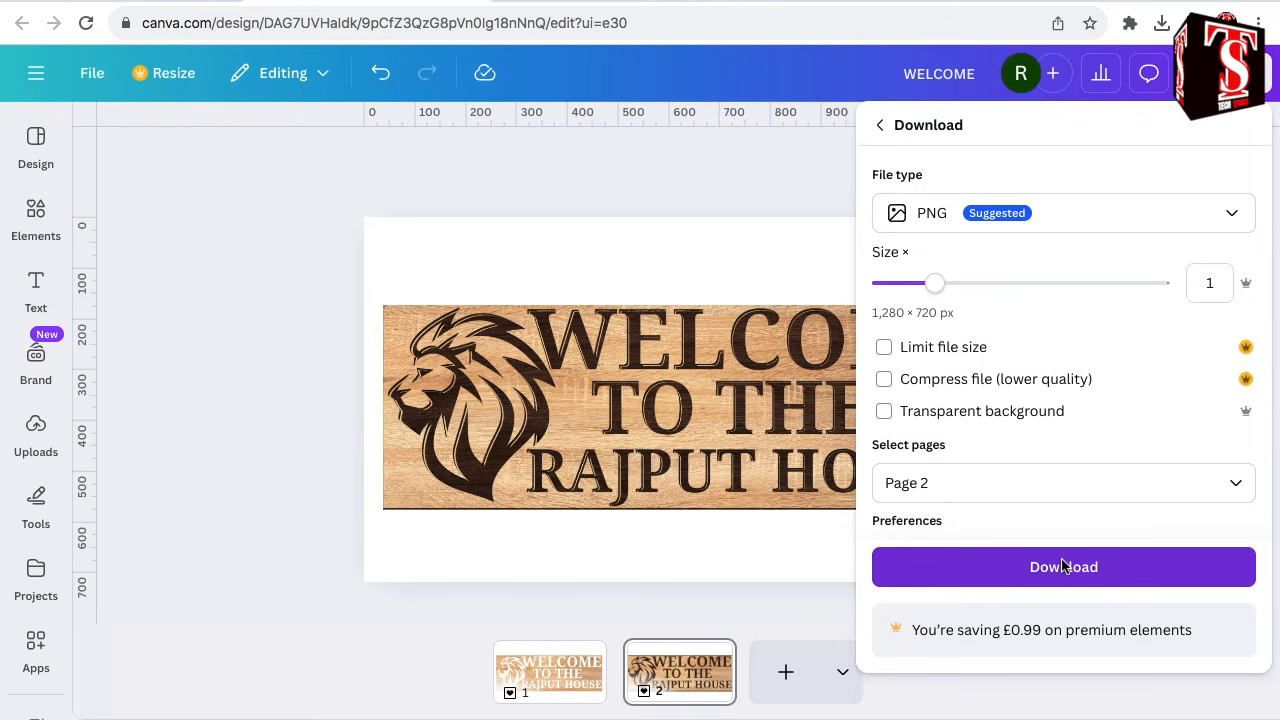
pyautogui.click(1065, 566)
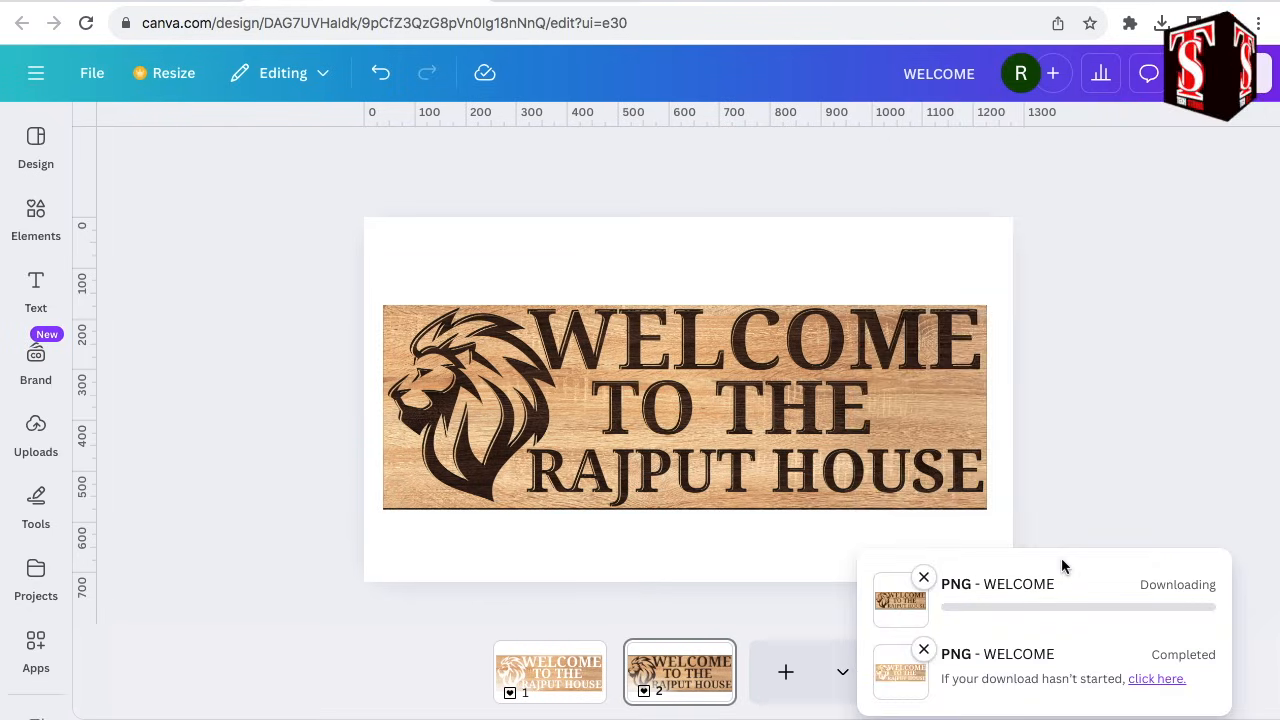
# Step: On a new third page, place the recently used wooden signboard photo with corner screws, enlarged to full page width, and remove its background
pyautogui.click(784, 674)
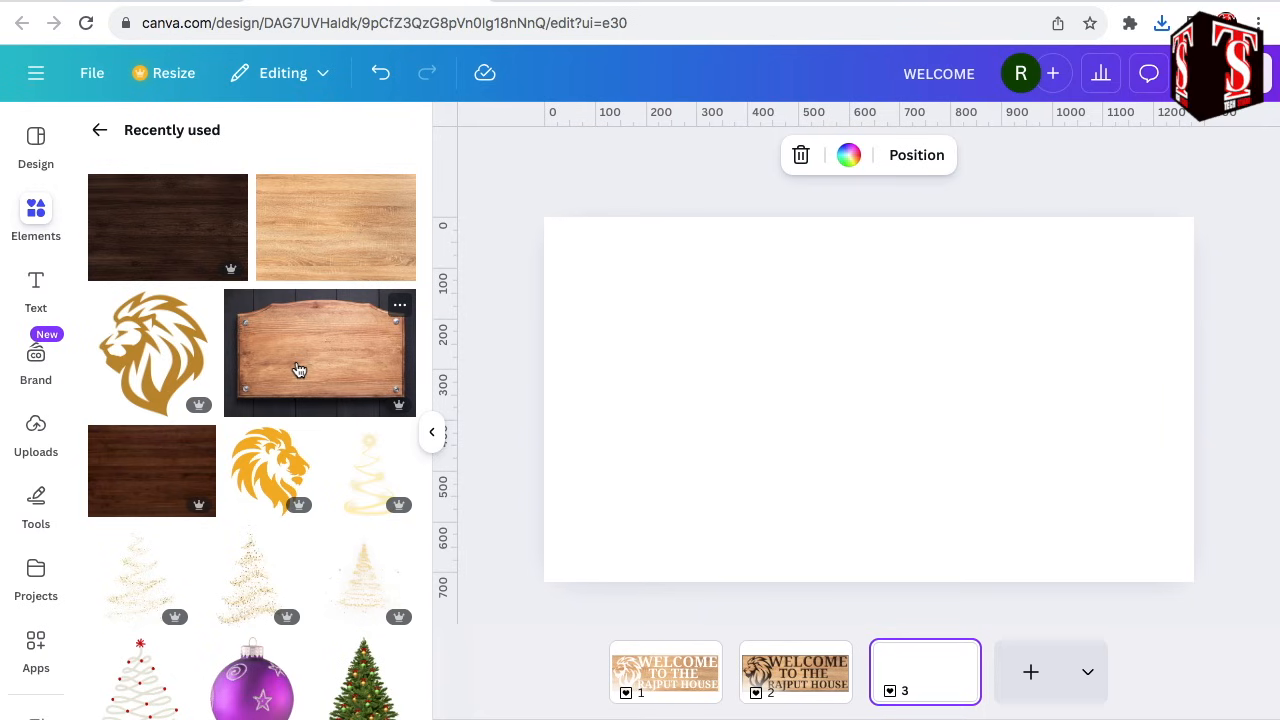
pyautogui.click(299, 370)
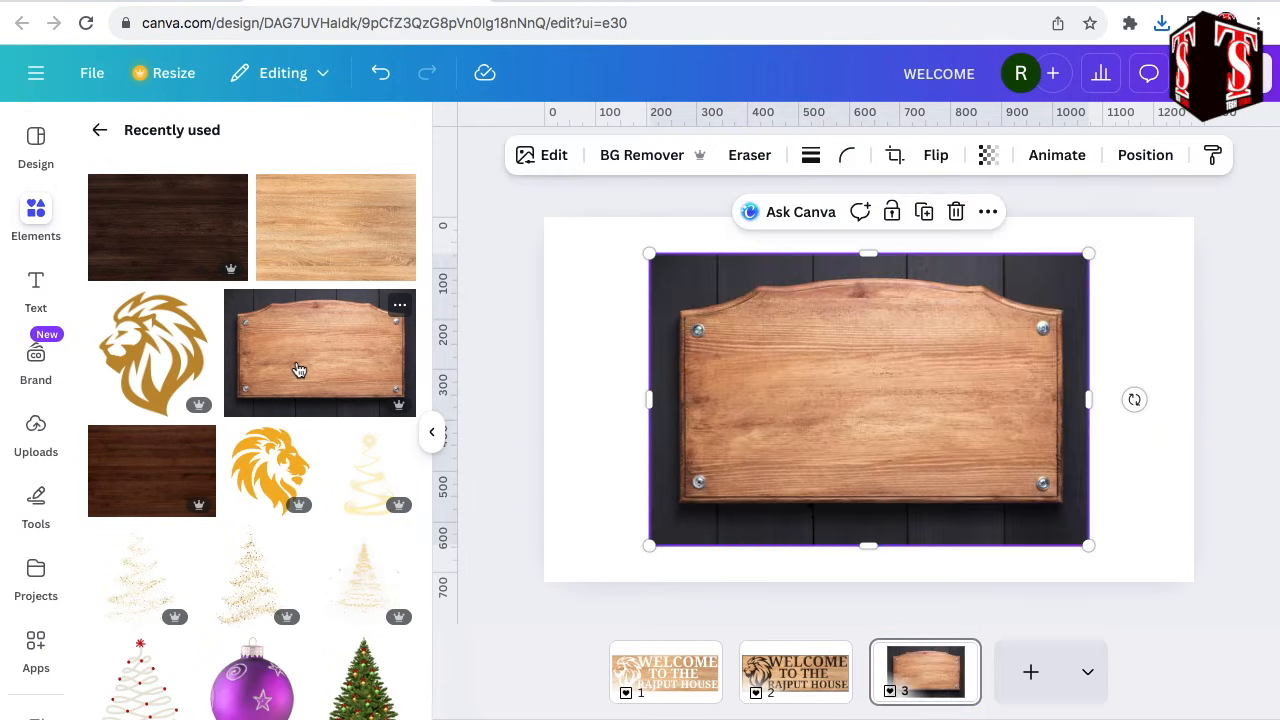
pyautogui.moveTo(640, 554); pyautogui.dragTo(543, 611)
pyautogui.moveTo(1088, 254); pyautogui.dragTo(1213, 210)
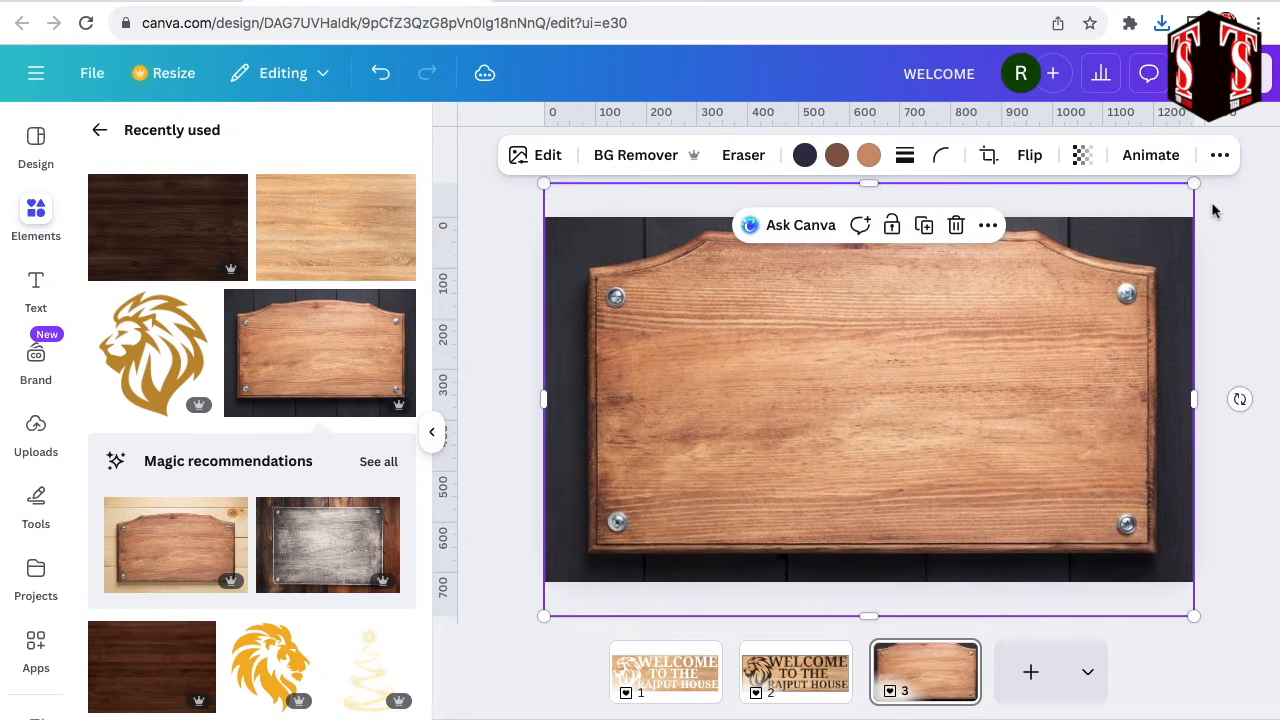
pyautogui.click(636, 158)
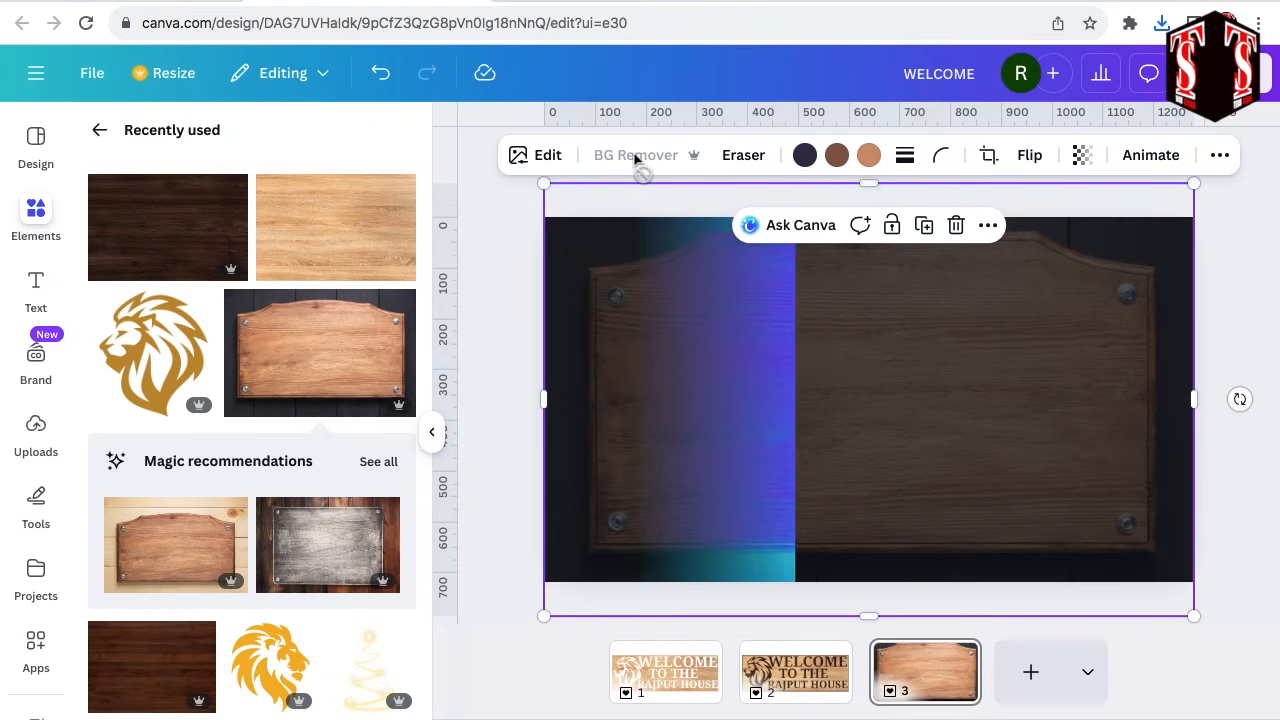
# Step: Place the downloaded WELCOME (10).png onto the wooden signboard on page 3 and remove its white background
pyautogui.click(1161, 22)
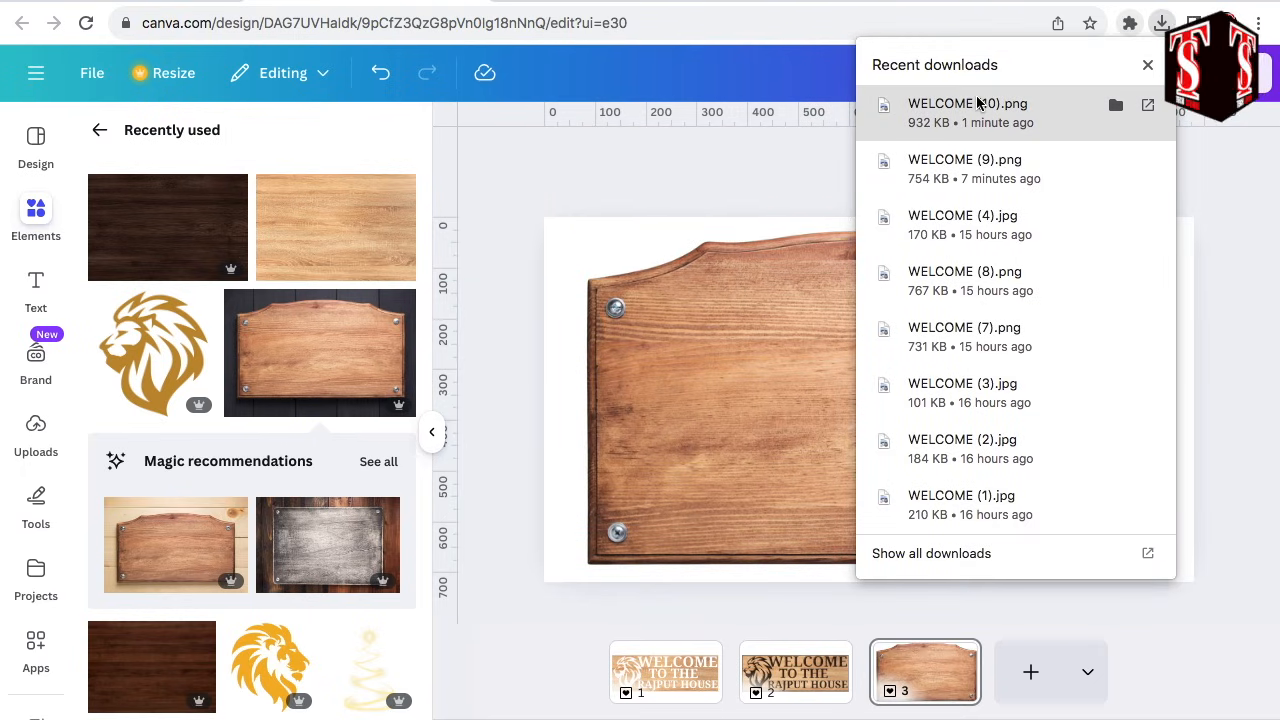
pyautogui.moveTo(968, 110); pyautogui.dragTo(752, 338)
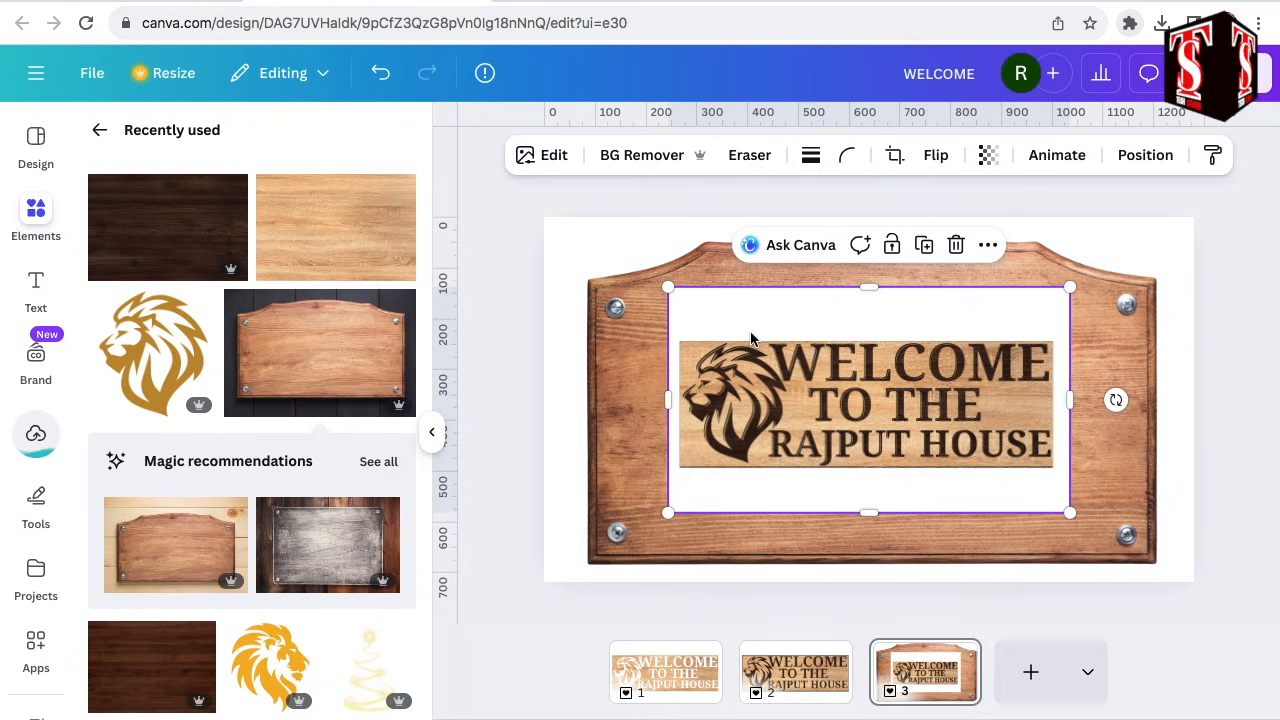
pyautogui.click(618, 157)
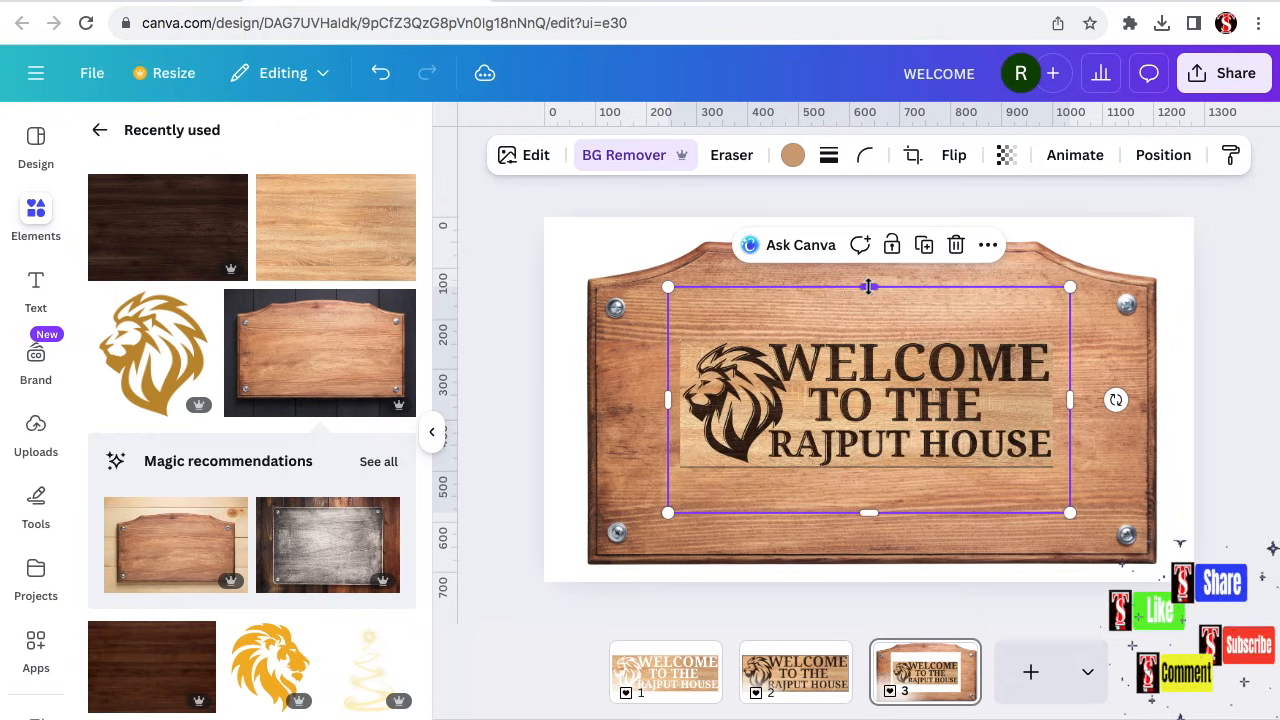
# Step: Crop the empty margins above and below the welcome sign image, and enlarge and position it across the width of the wooden signboard
pyautogui.moveTo(868, 328)
pyautogui.mouseDown()
pyautogui.moveTo(866, 420)
pyautogui.moveTo(868, 332)
pyautogui.mouseUp()
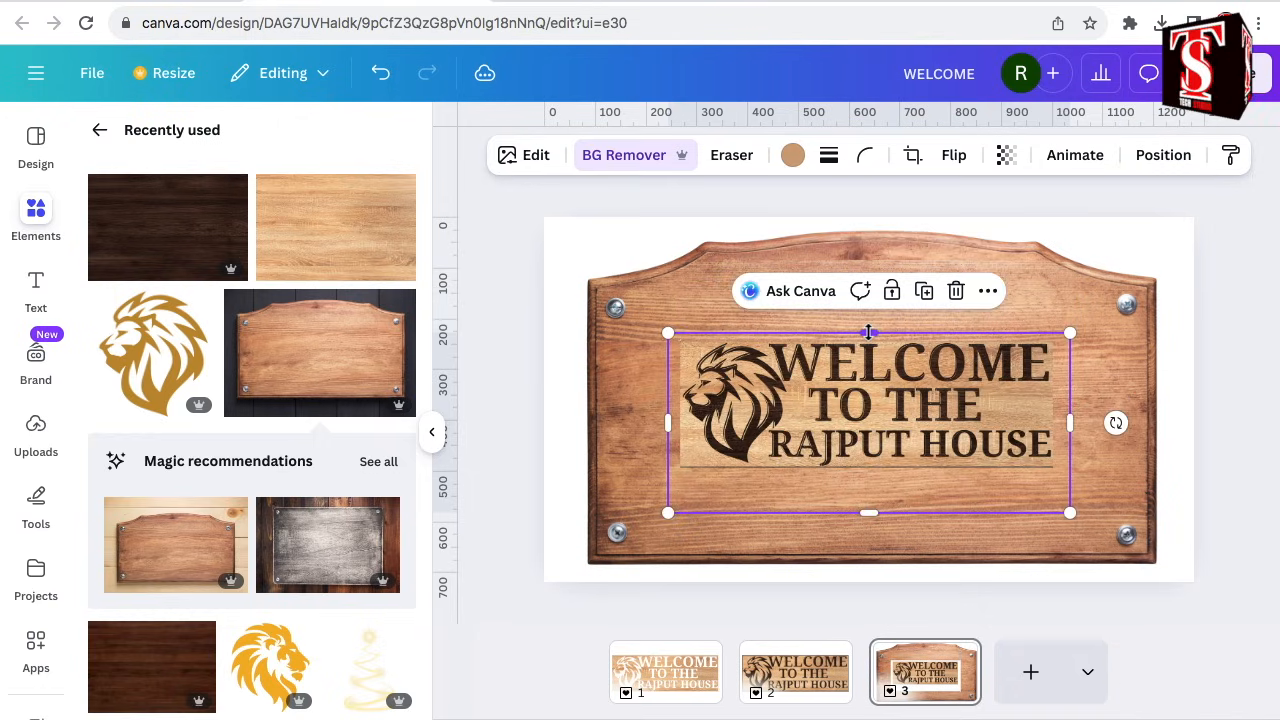
pyautogui.moveTo(868, 512); pyautogui.dragTo(870, 477)
pyautogui.moveTo(668, 332); pyautogui.dragTo(602, 309)
pyautogui.moveTo(1070, 309); pyautogui.dragTo(1145, 287)
pyautogui.moveTo(603, 478); pyautogui.dragTo(588, 502)
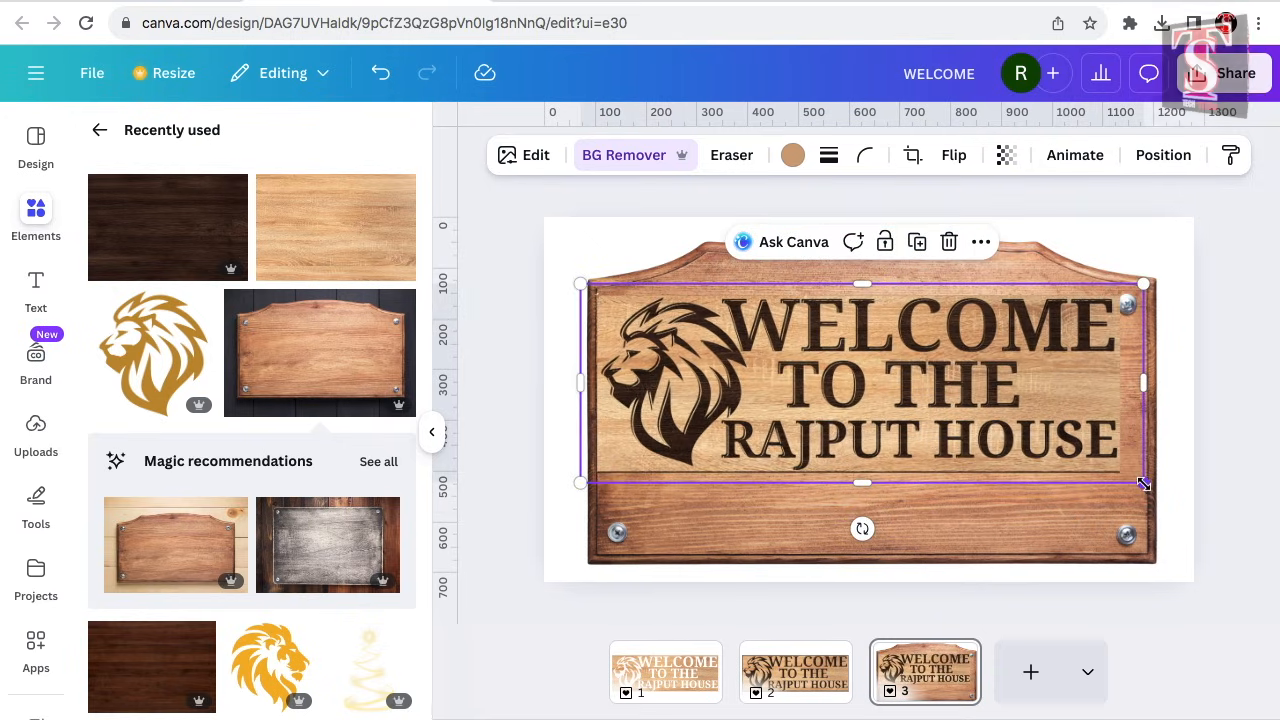
pyautogui.moveTo(1145, 477); pyautogui.dragTo(1167, 500)
pyautogui.moveTo(863, 402); pyautogui.dragTo(863, 427)
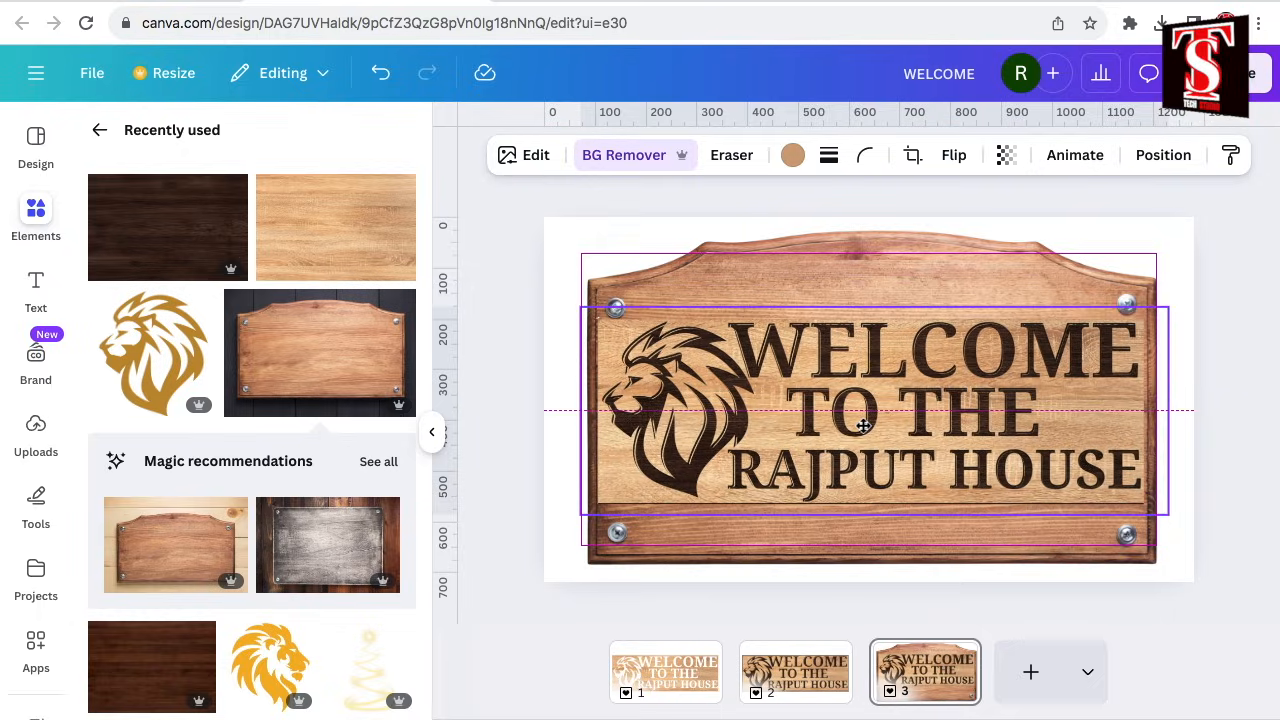
pyautogui.click(431, 432)
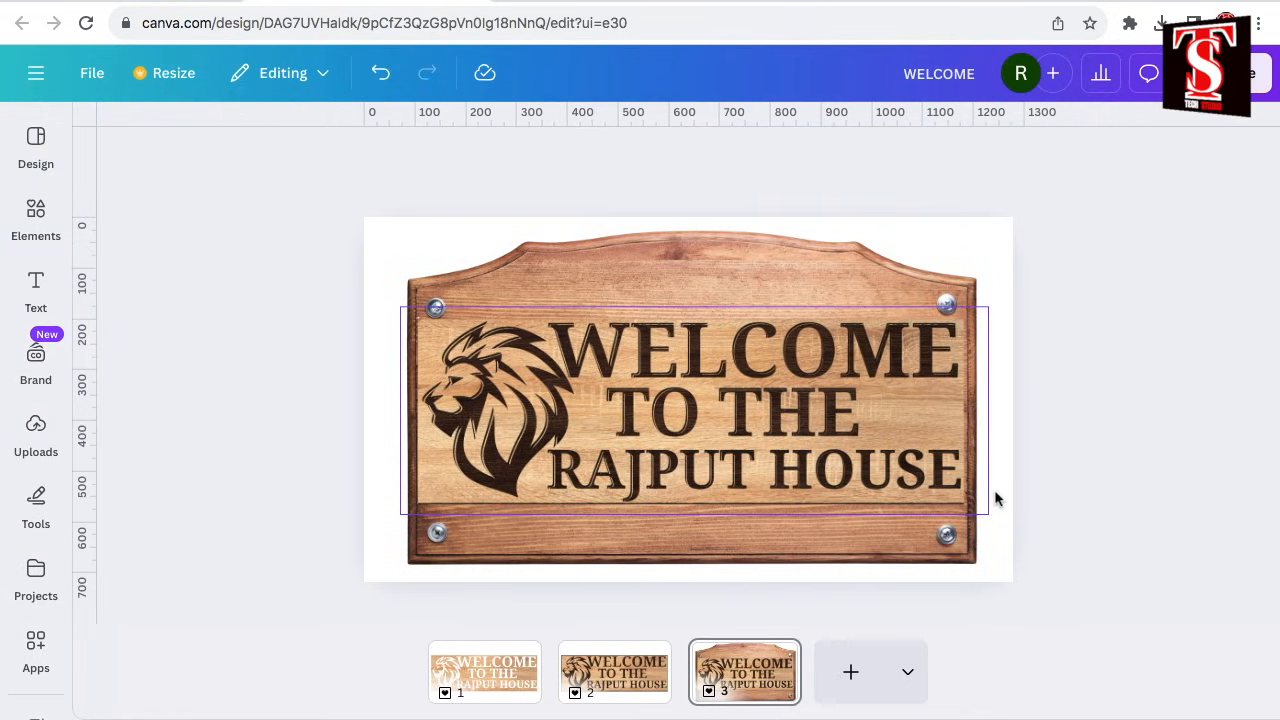